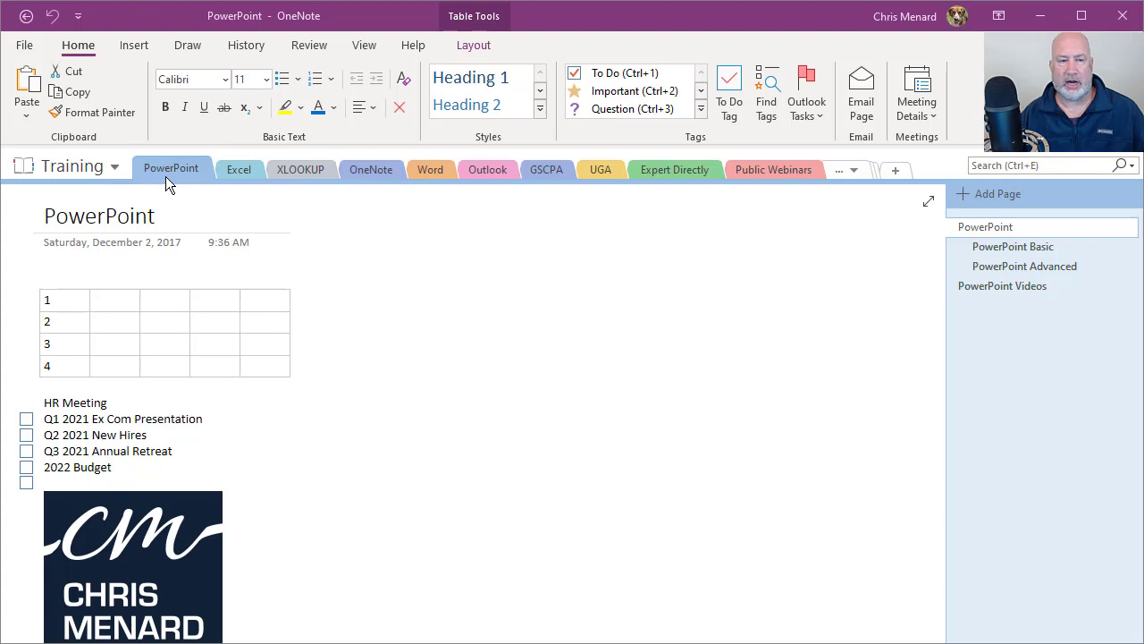
- In OneNote 2016, preview the printout, review the print range options, then dismiss the preview
click(32, 47)
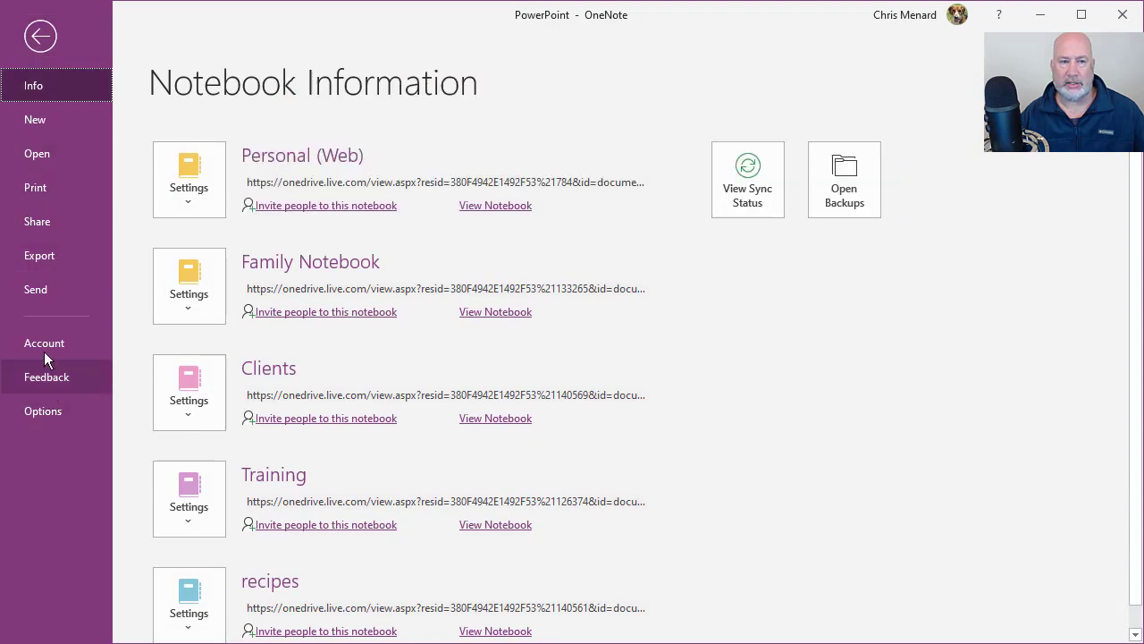
click(59, 189)
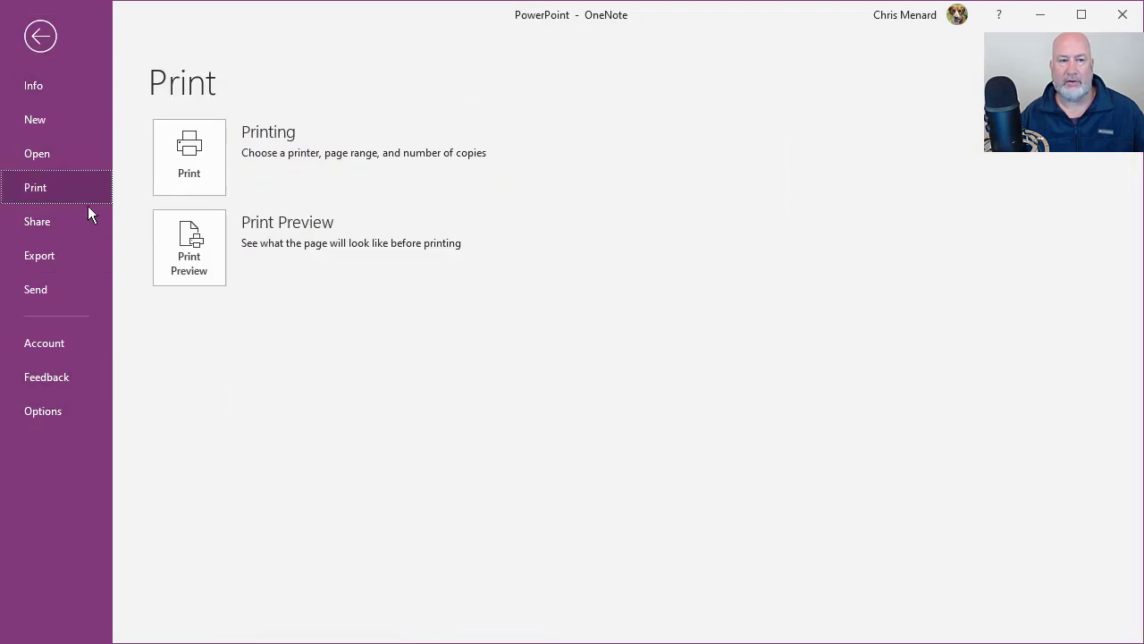
click(189, 259)
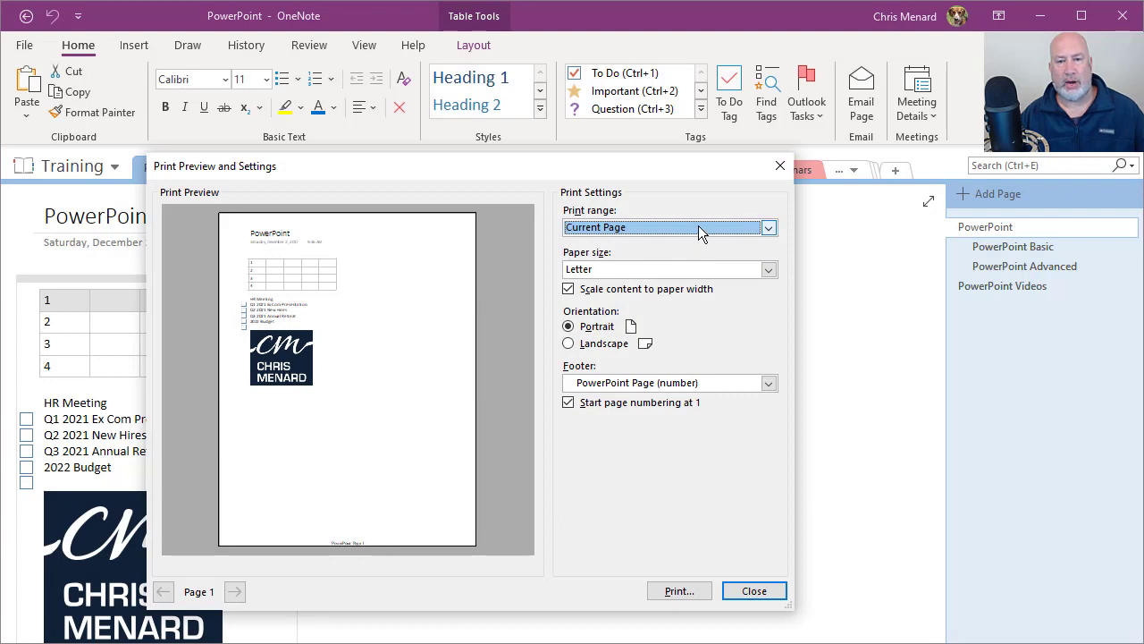
click(700, 229)
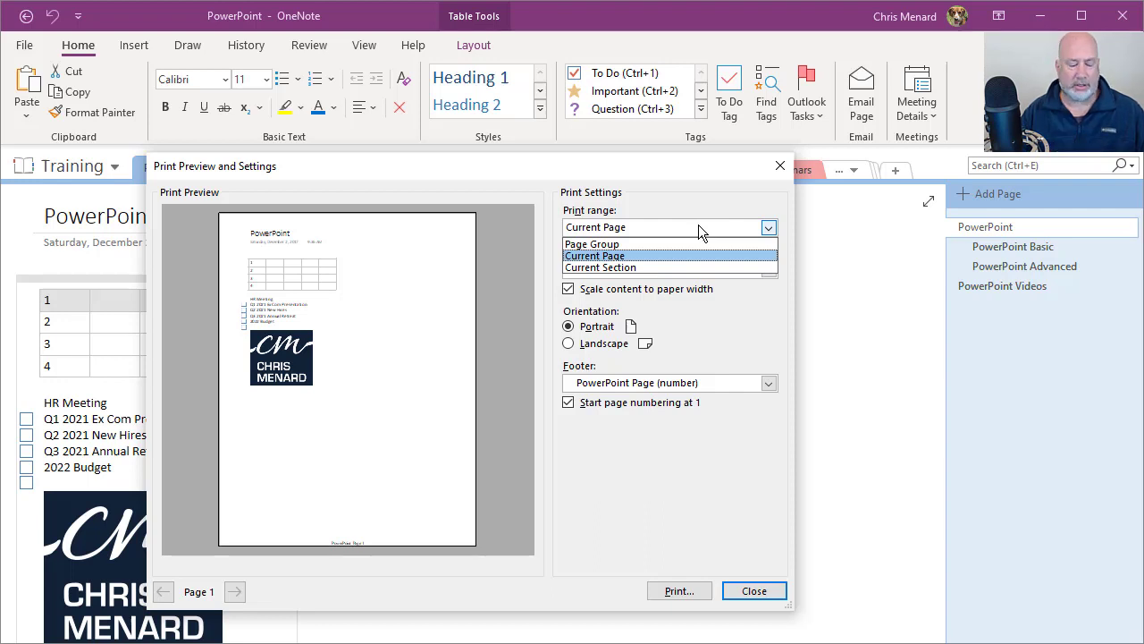
click(698, 225)
key(Escape)
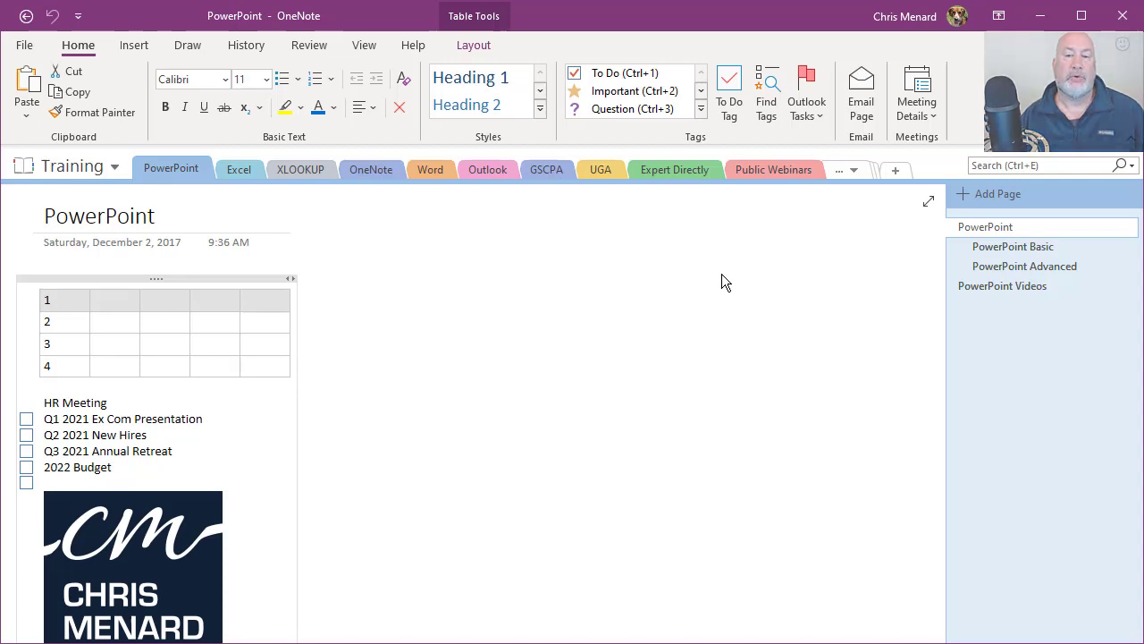
- In OneNote for Windows 10, start Print and set Pages to Current Notebook
key(alt+Tab)
key(alt+Tab)
key(alt+Tab)
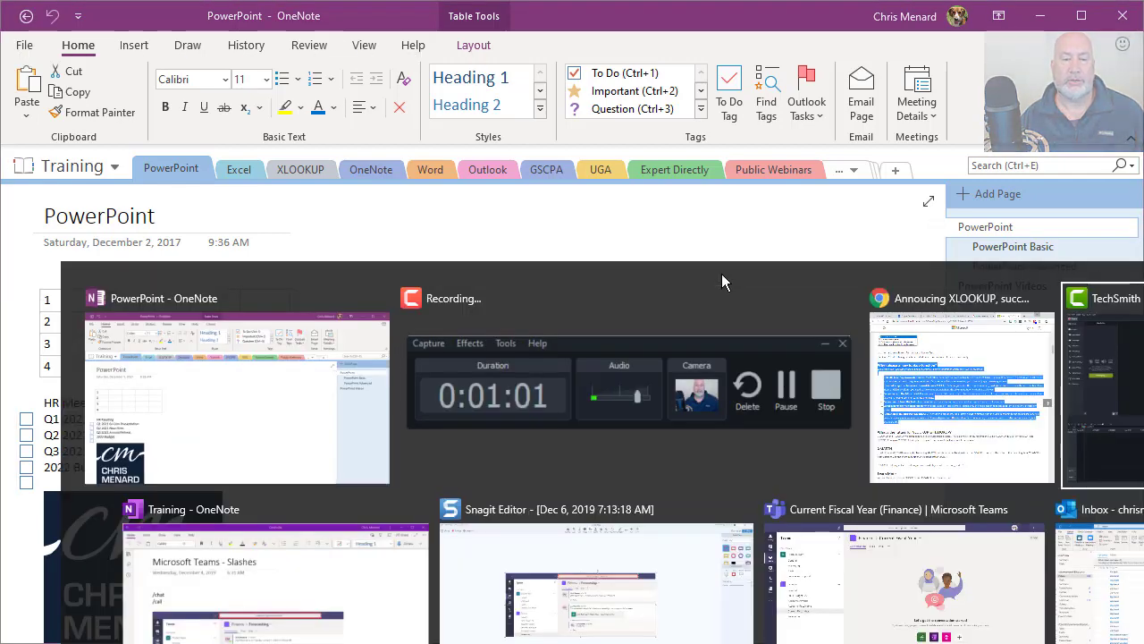
key(alt+Tab)
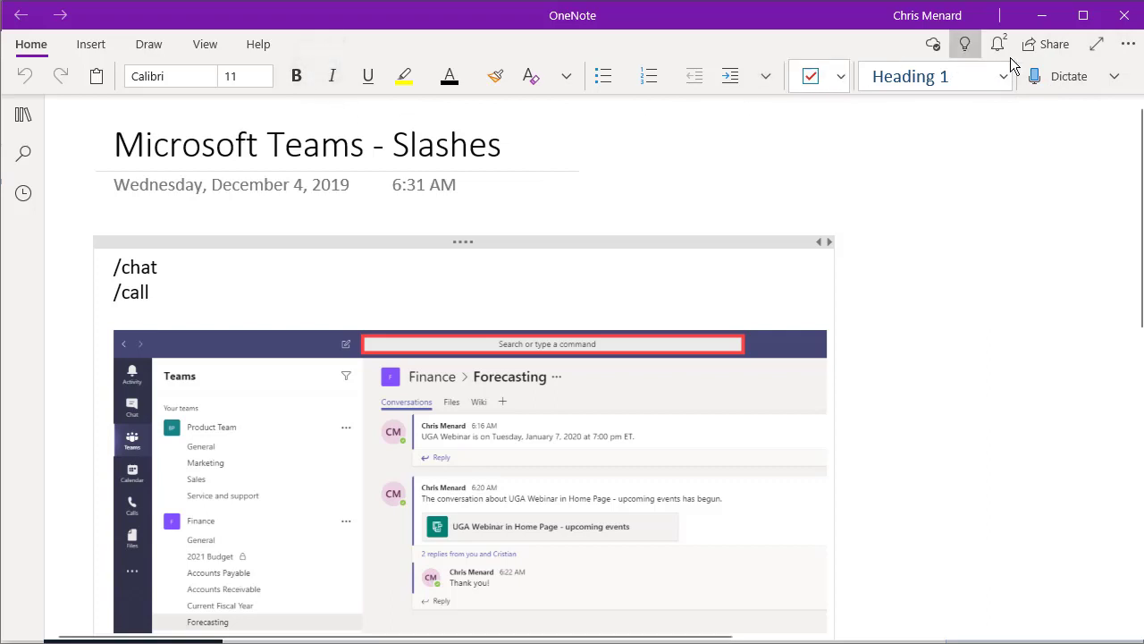
click(1127, 44)
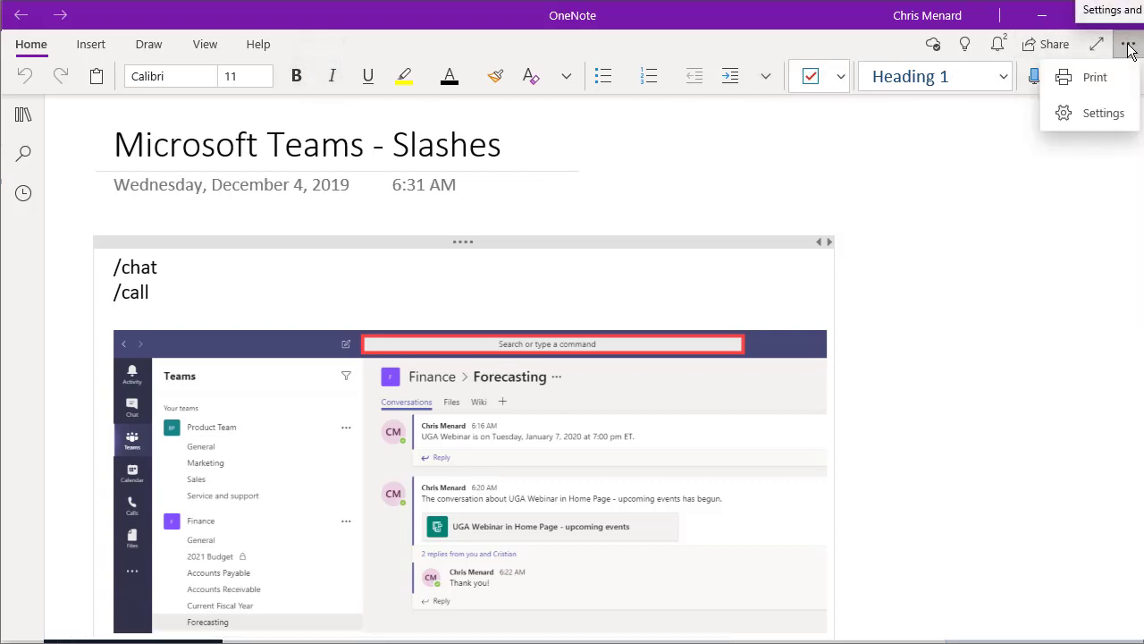
click(1096, 78)
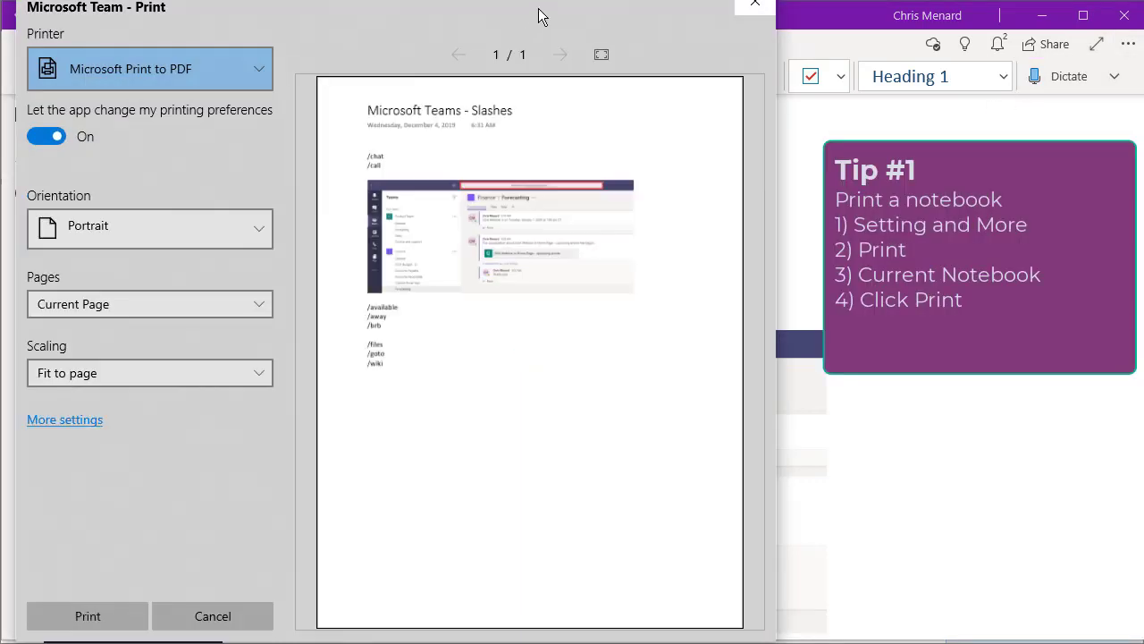
drag(539, 16, 661, 67)
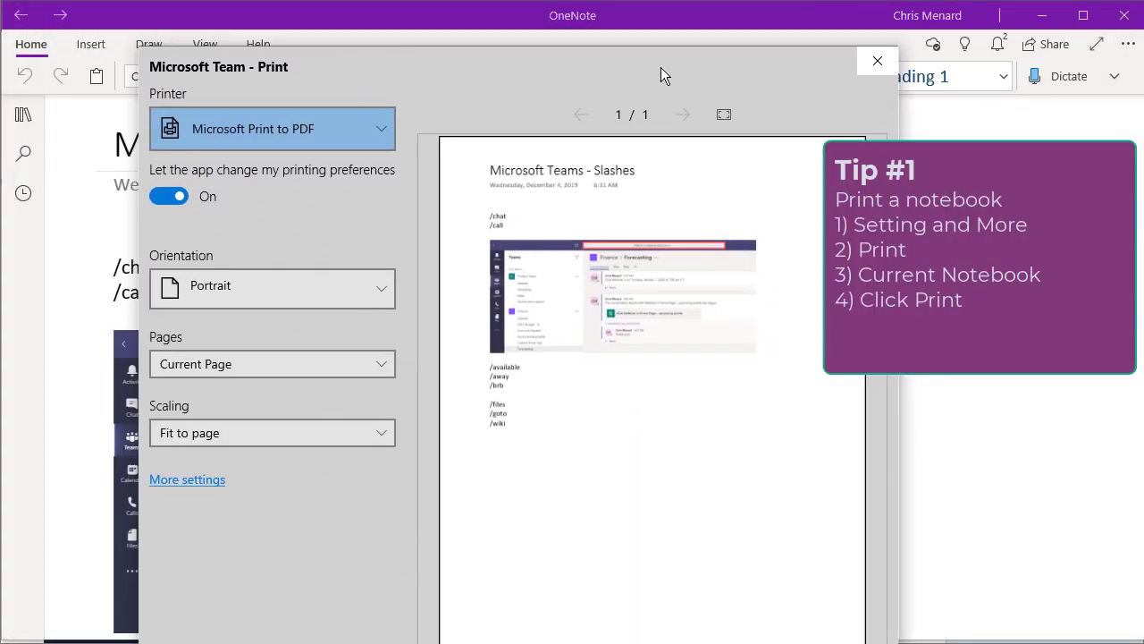
click(377, 370)
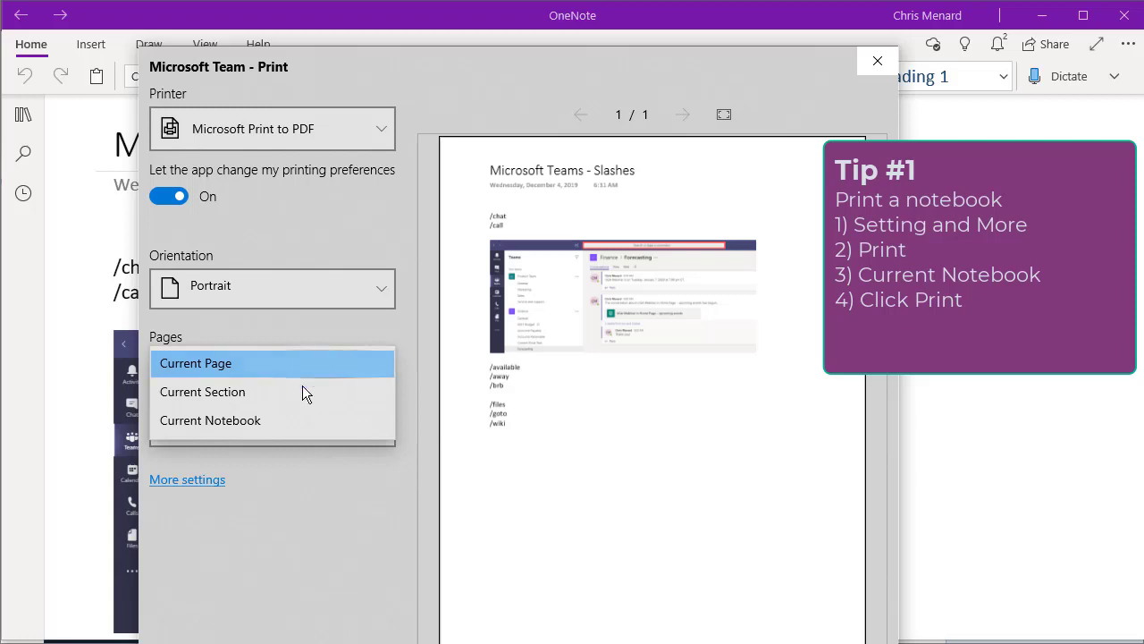
click(238, 422)
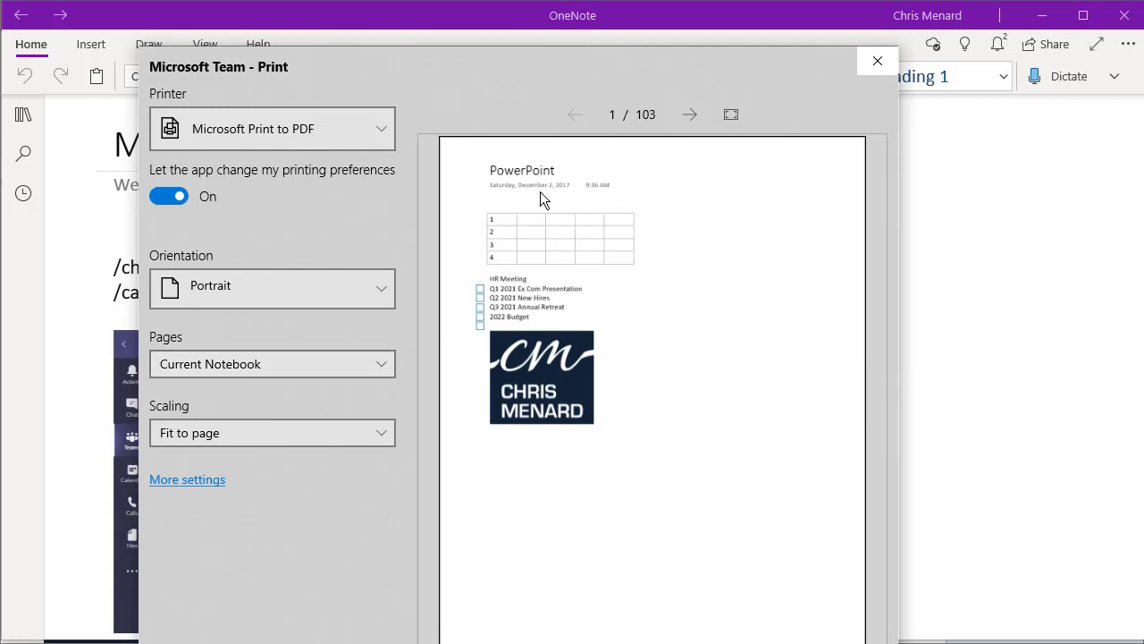
- Page through the 103-page notebook preview, then close the print window without printing
click(691, 115)
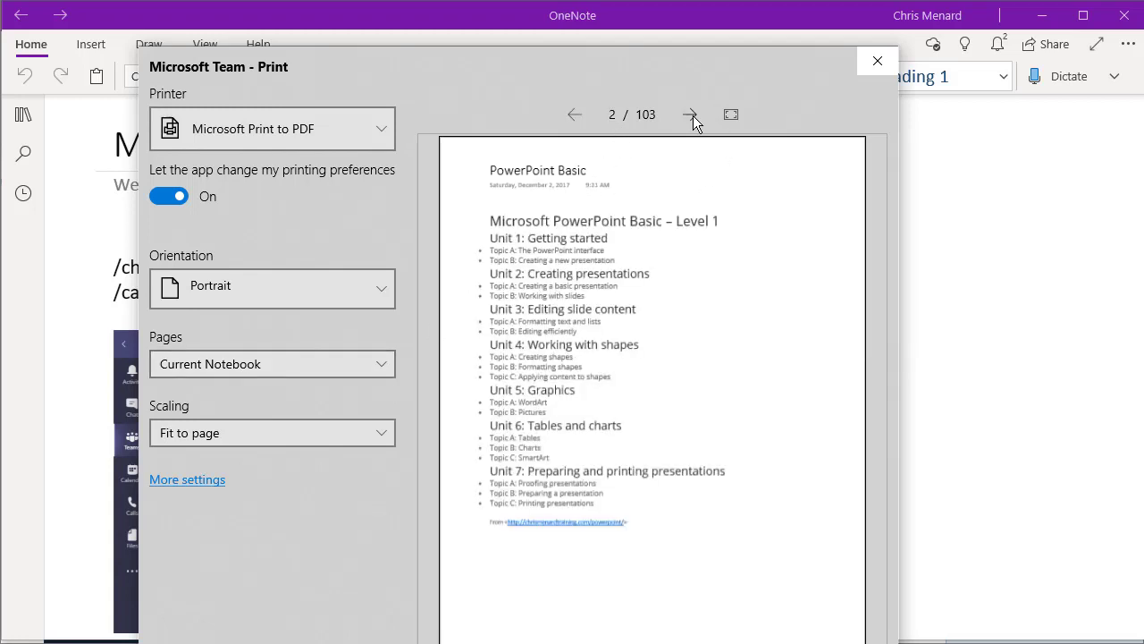
click(691, 115)
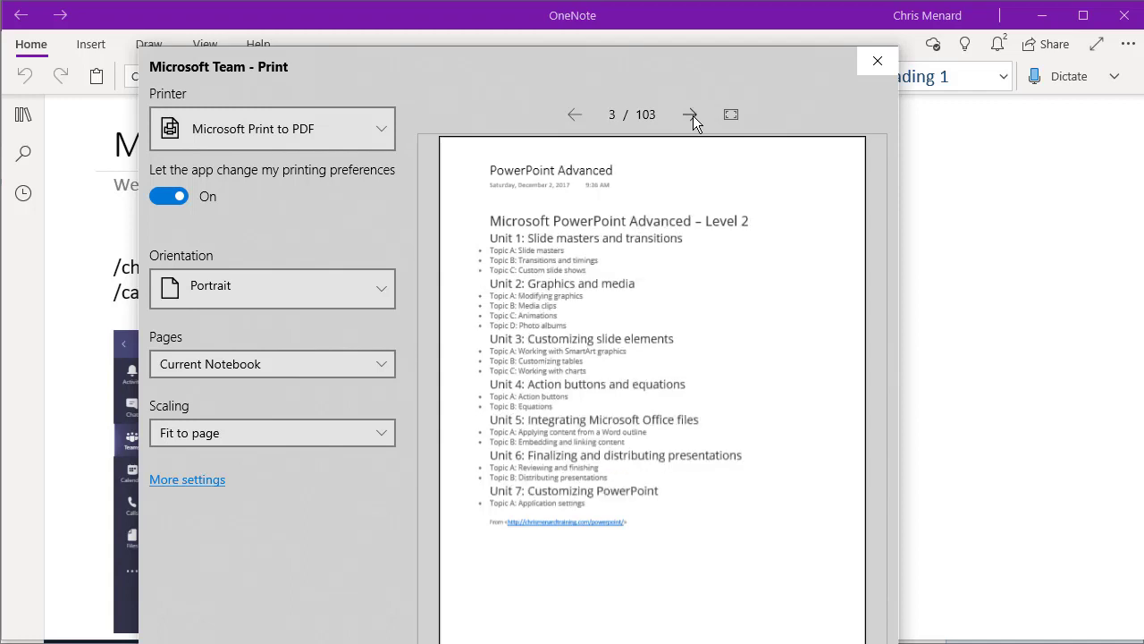
click(691, 115)
click(693, 115)
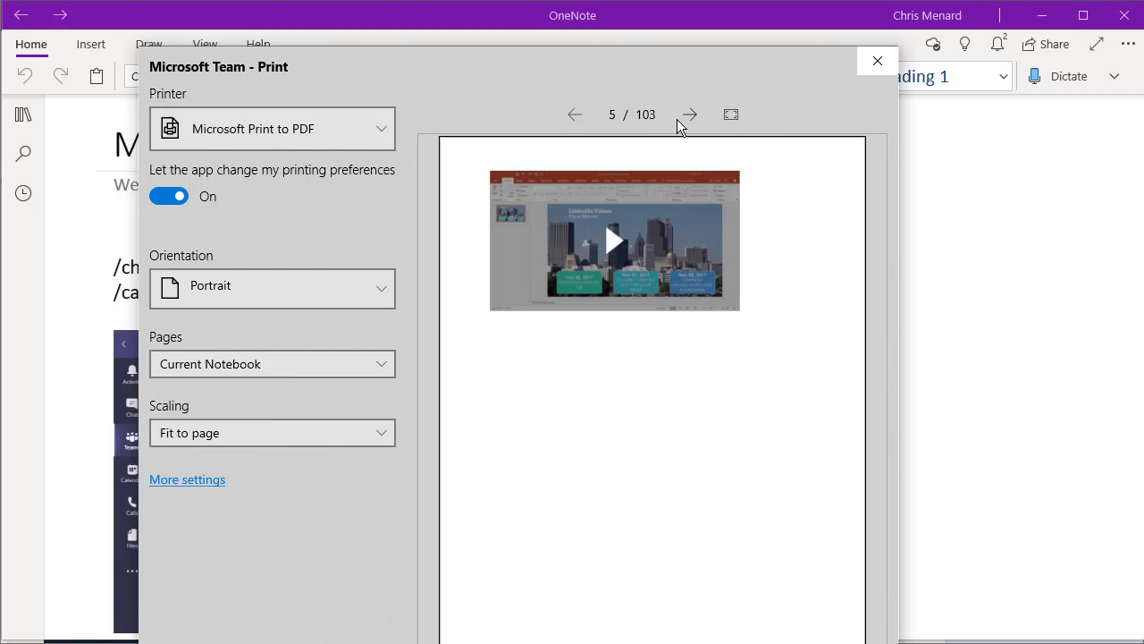
click(877, 61)
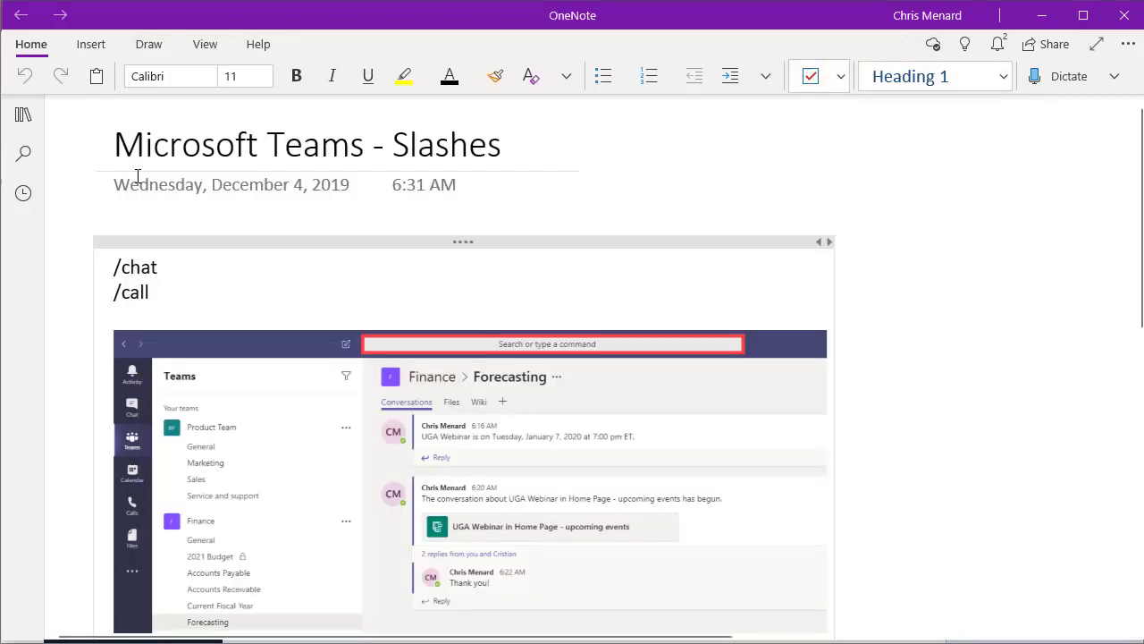
click(24, 116)
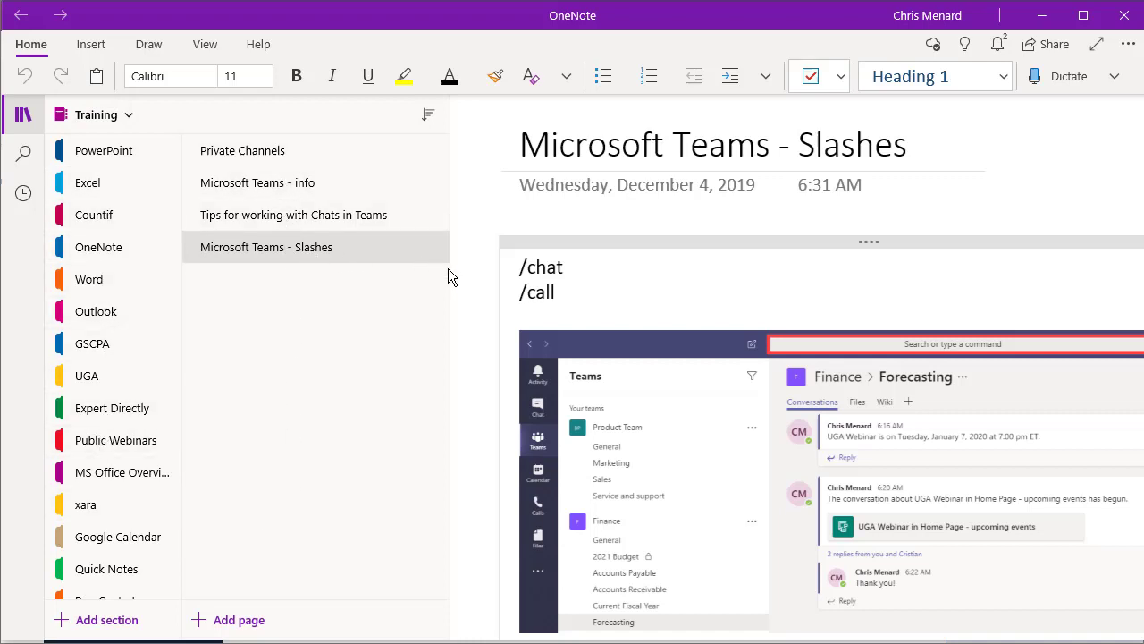
drag(452, 272, 410, 271)
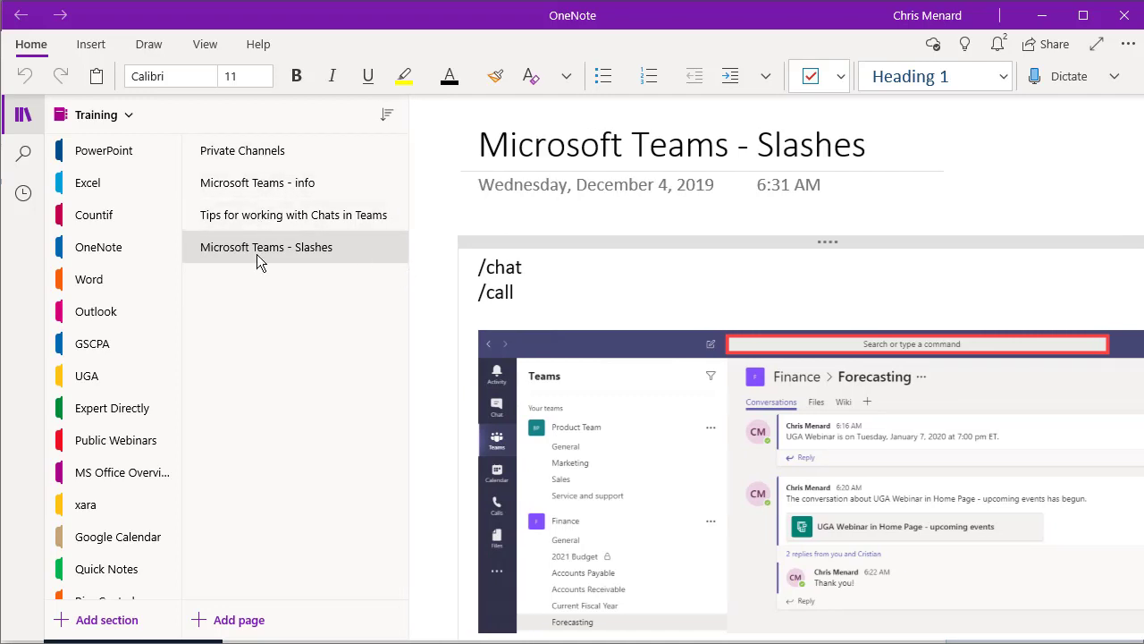
click(27, 118)
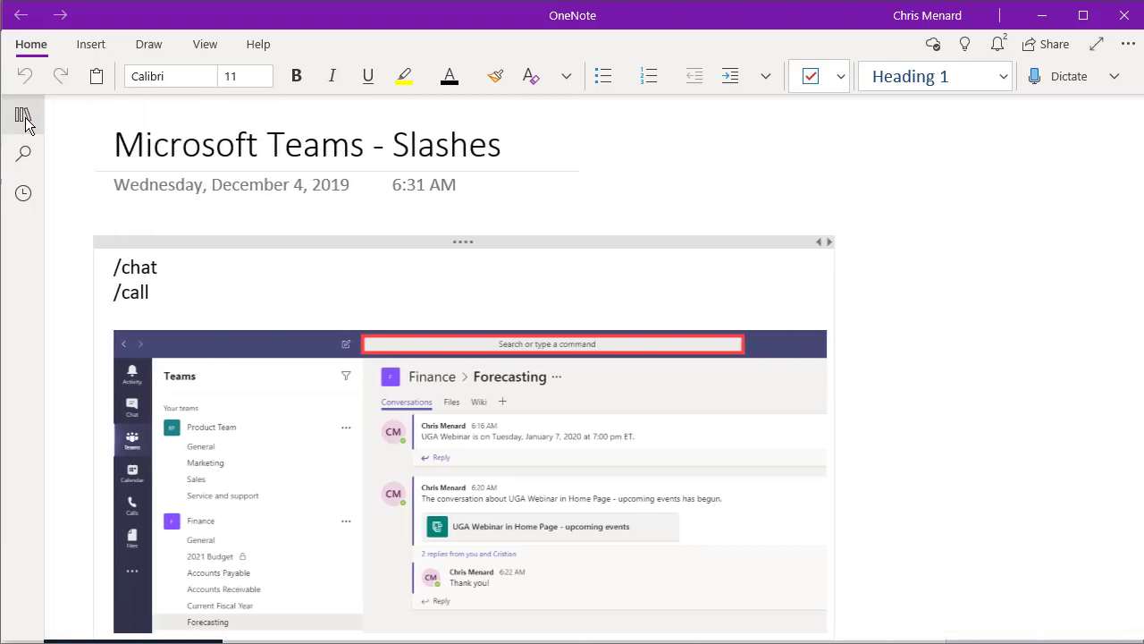
- Return to OneNote 2016 and open the UGA section's Webinar Topics for 01/07/2020 page
key(alt+Tab)
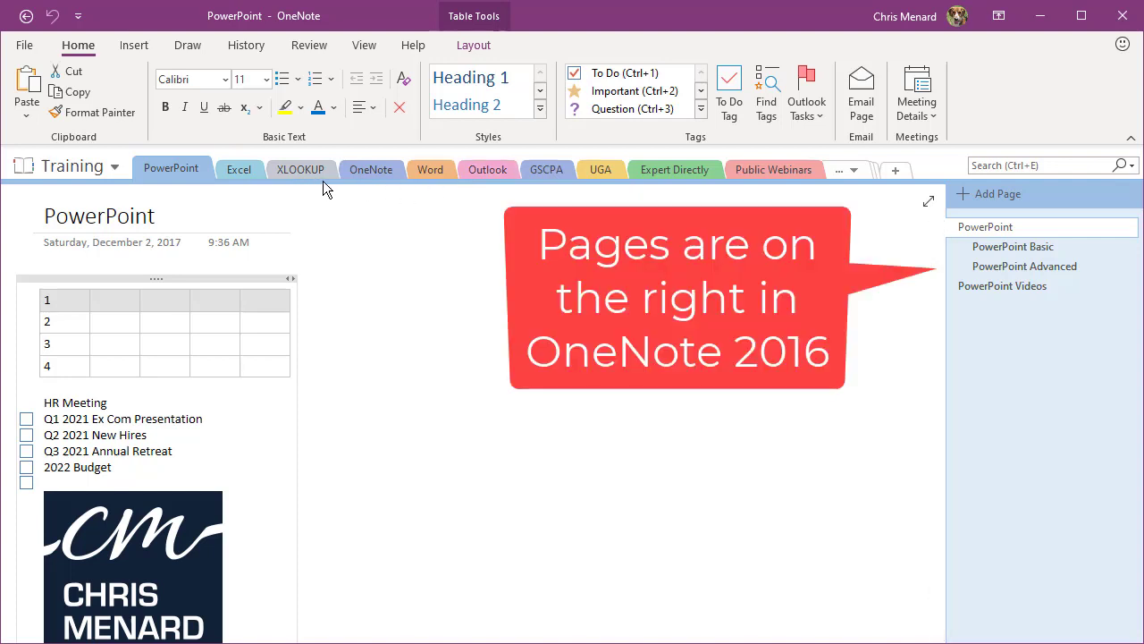
click(601, 169)
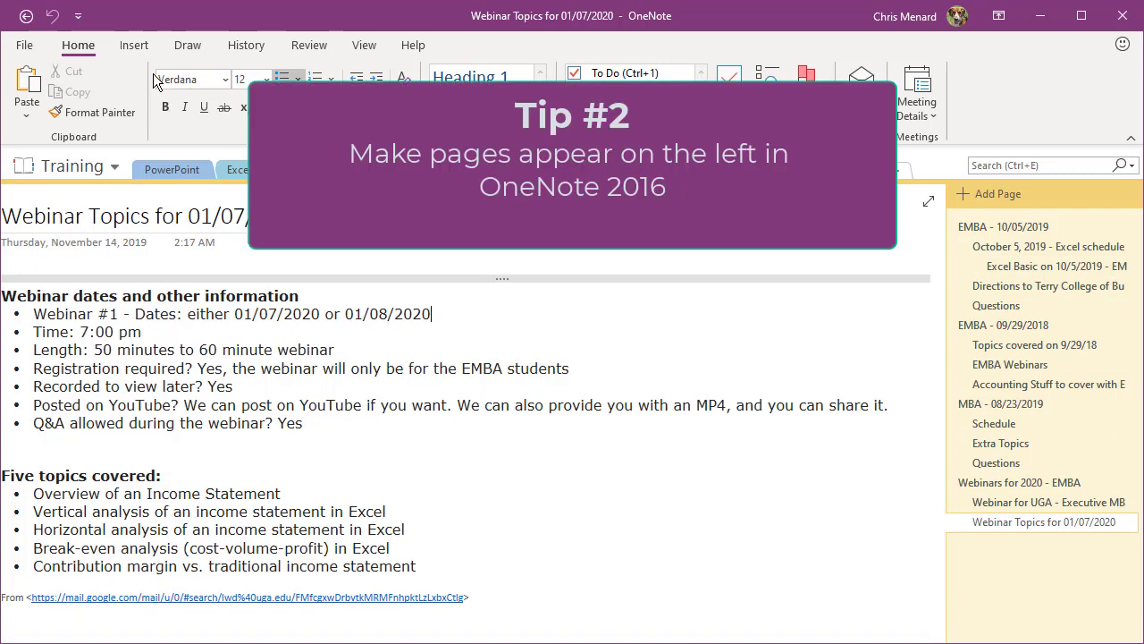
- Turn on 'Page tabs appear on the left' in Options > Display and apply it
click(25, 45)
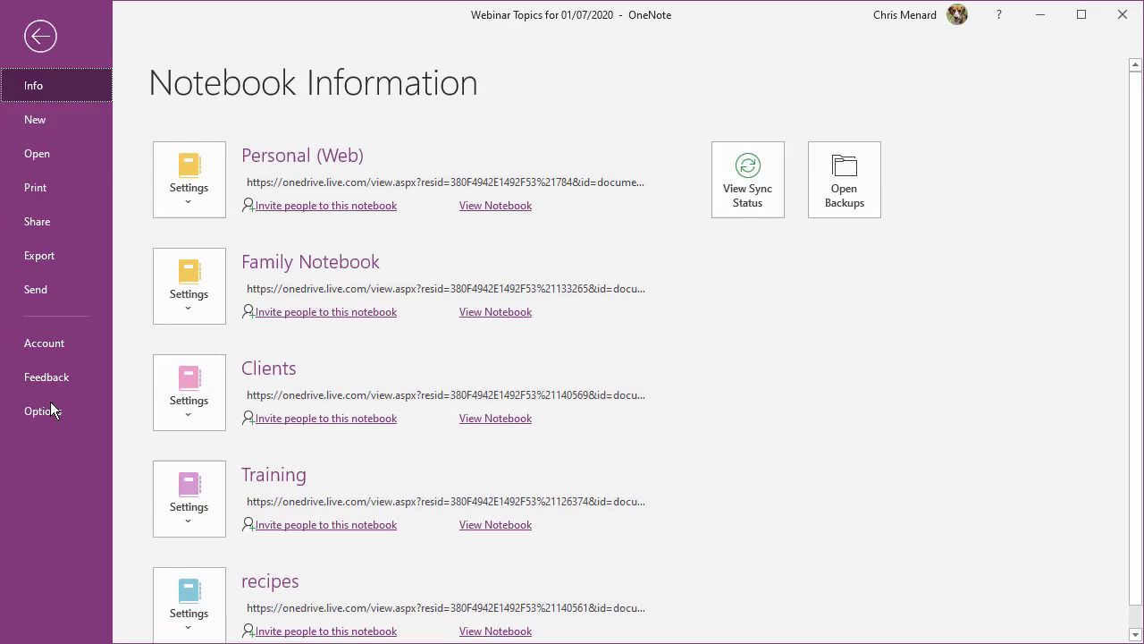
click(50, 404)
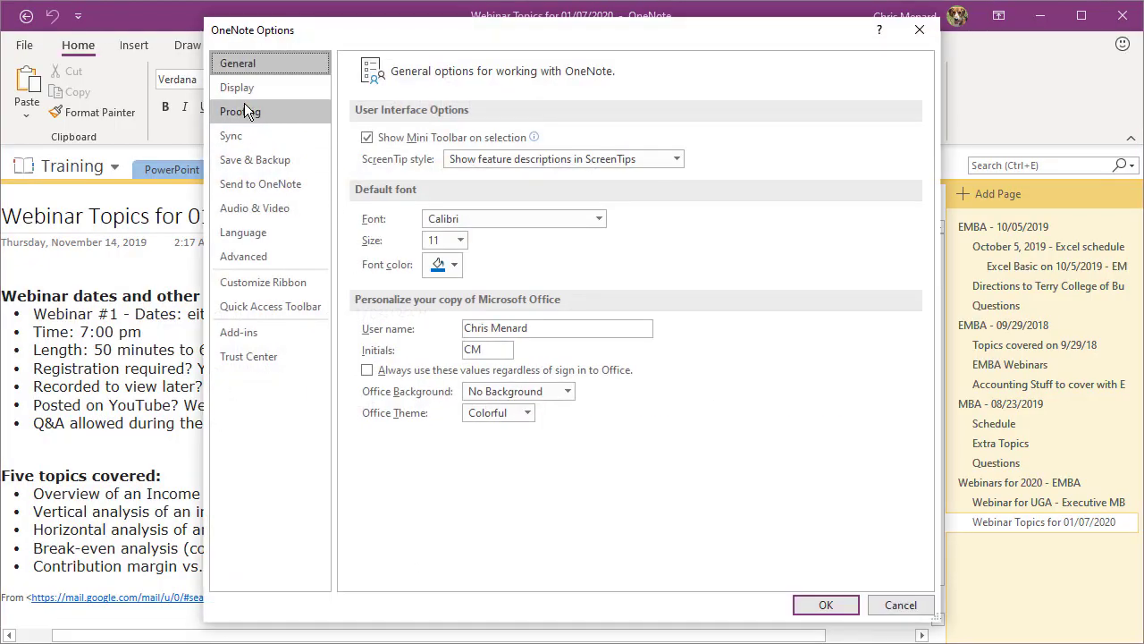
click(237, 88)
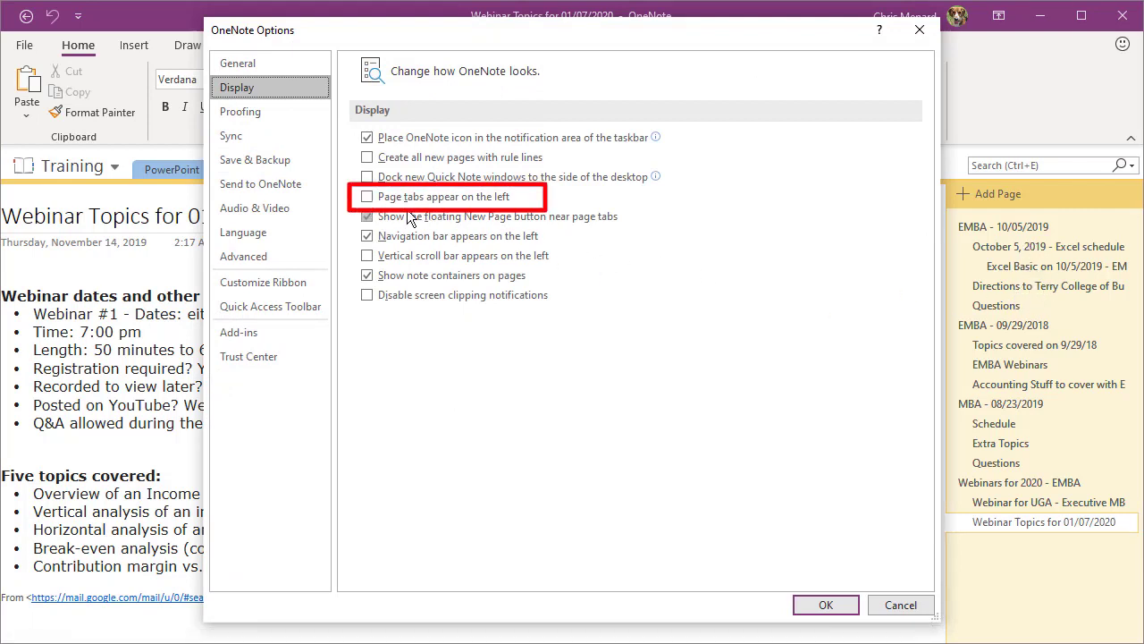
click(383, 199)
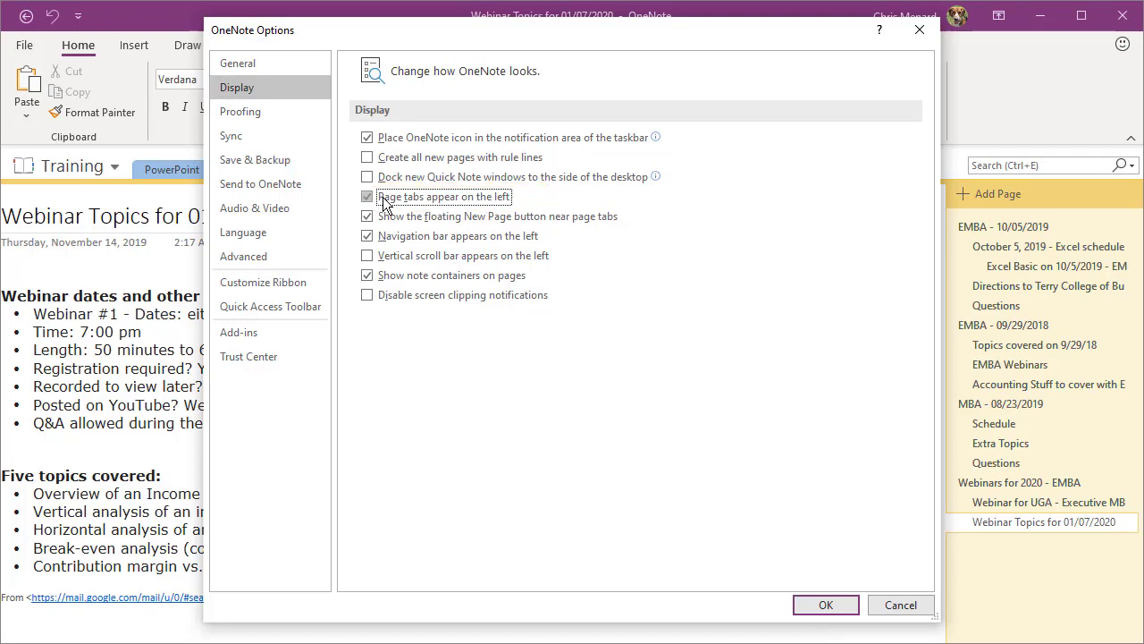
click(824, 605)
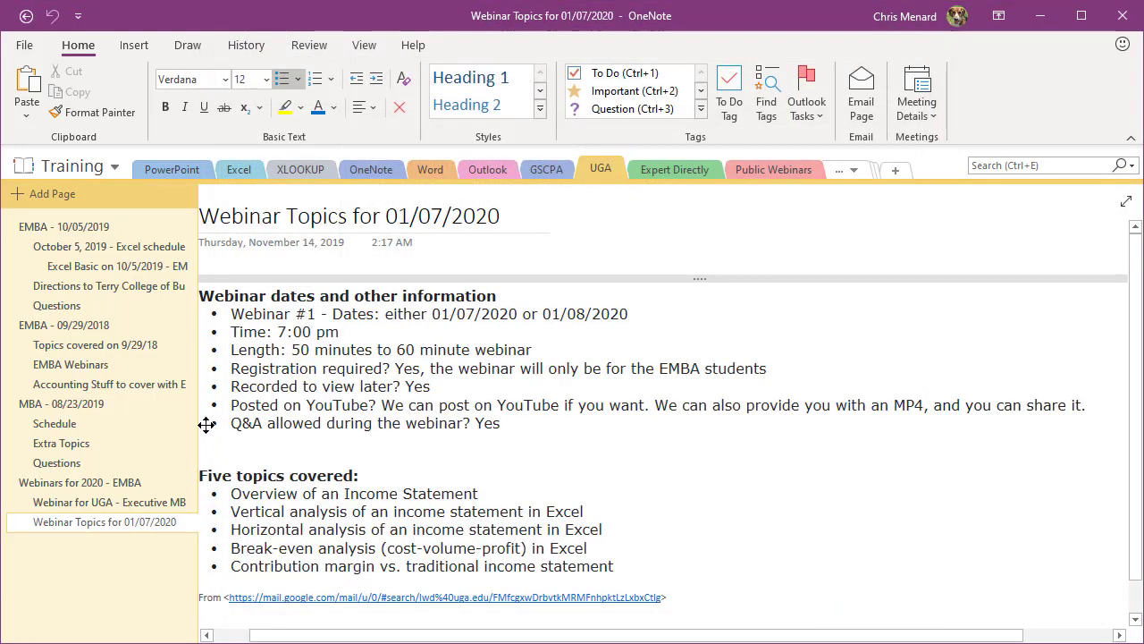
- Go to the Schedule page, then the Excel section's XLOOKUP - Release Date page
click(65, 422)
click(239, 169)
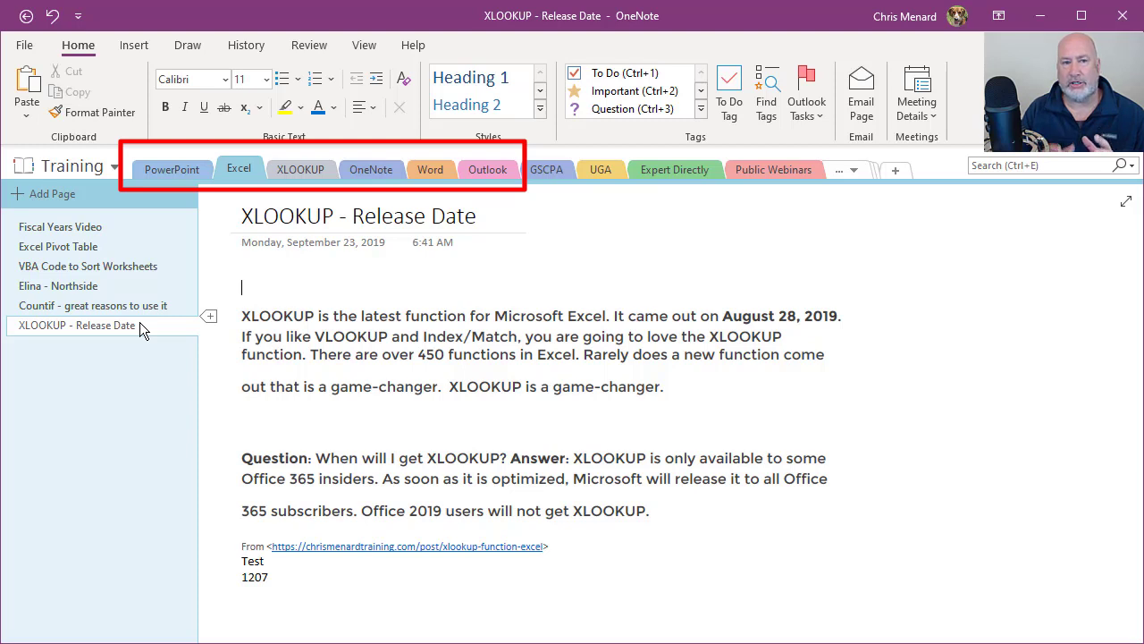
- Merge the XLOOKUP section into Excel with Merge into Another Section, then delete the original XLOOKUP section
click(309, 175)
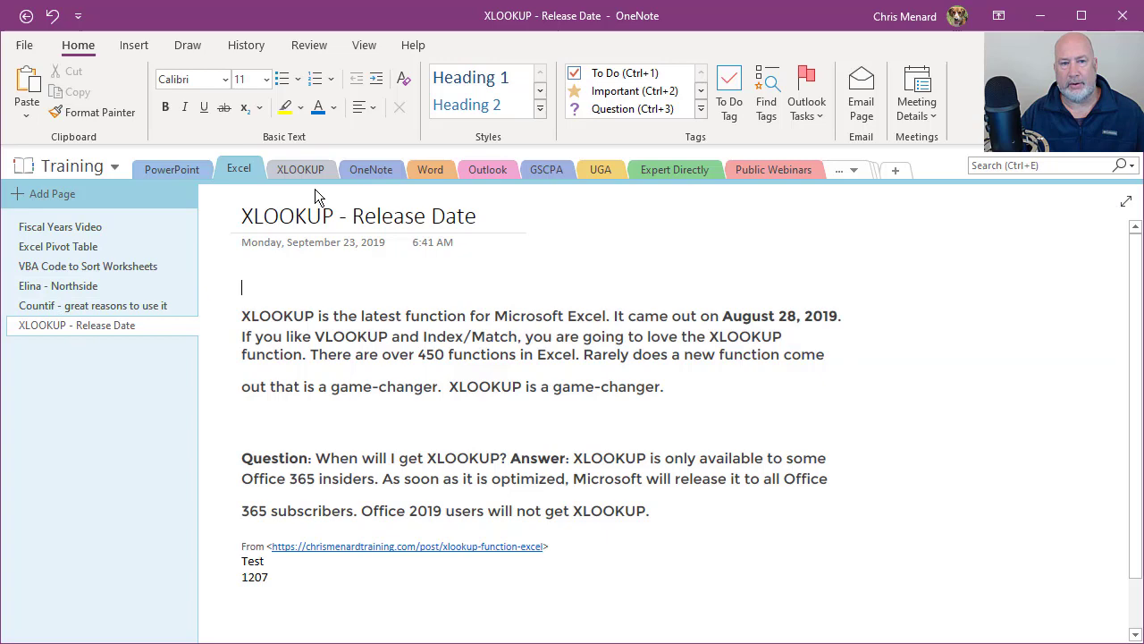
click(316, 173)
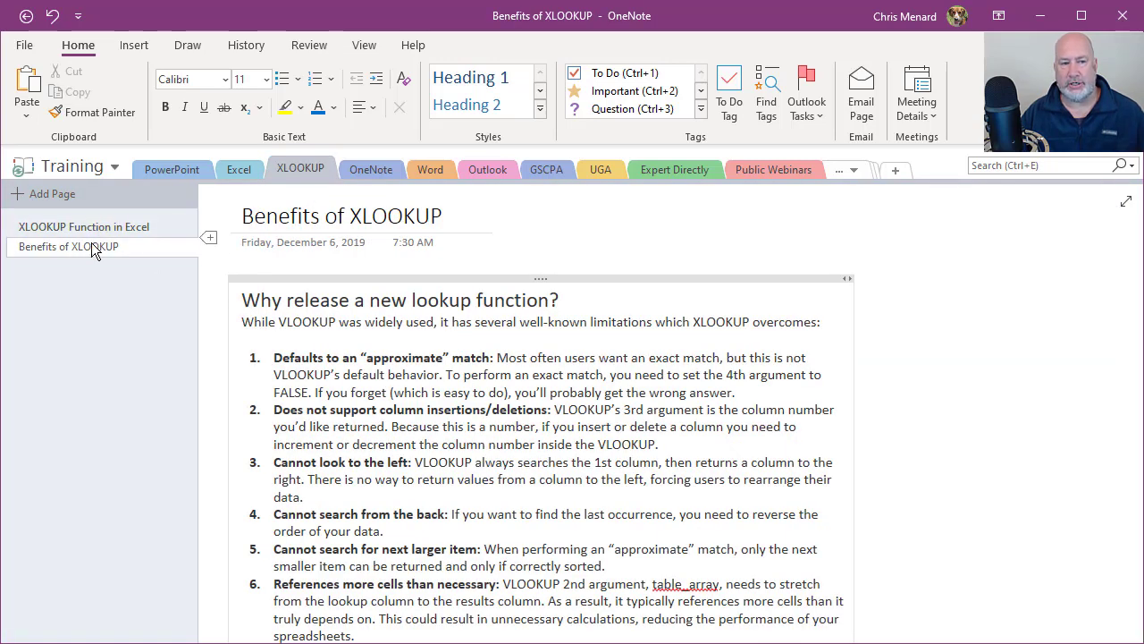
right_click(300, 174)
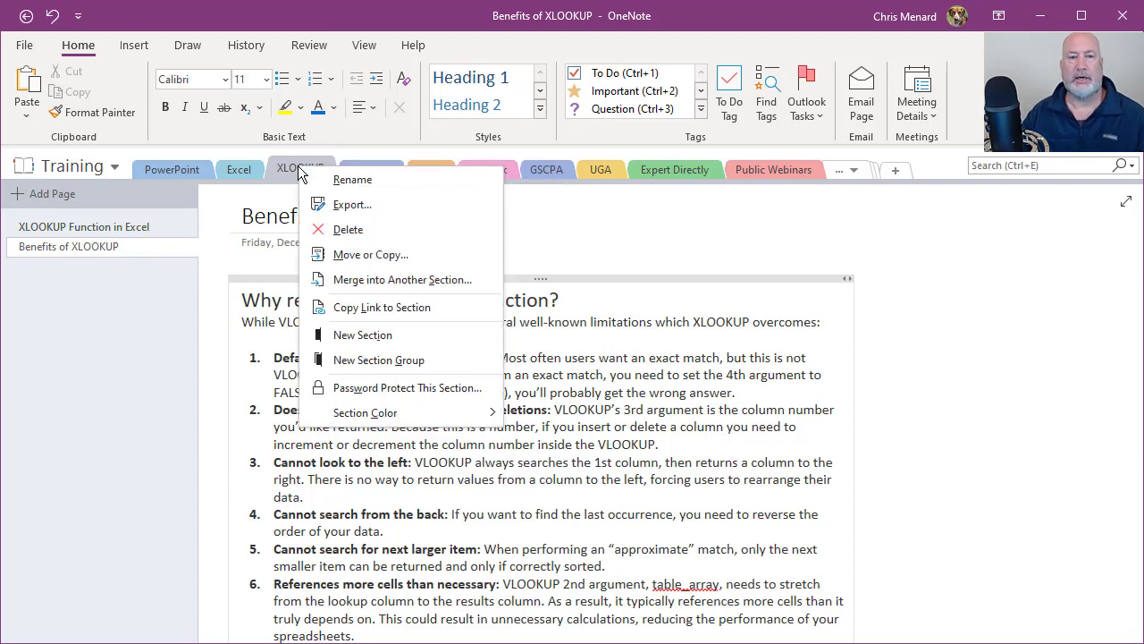
click(393, 280)
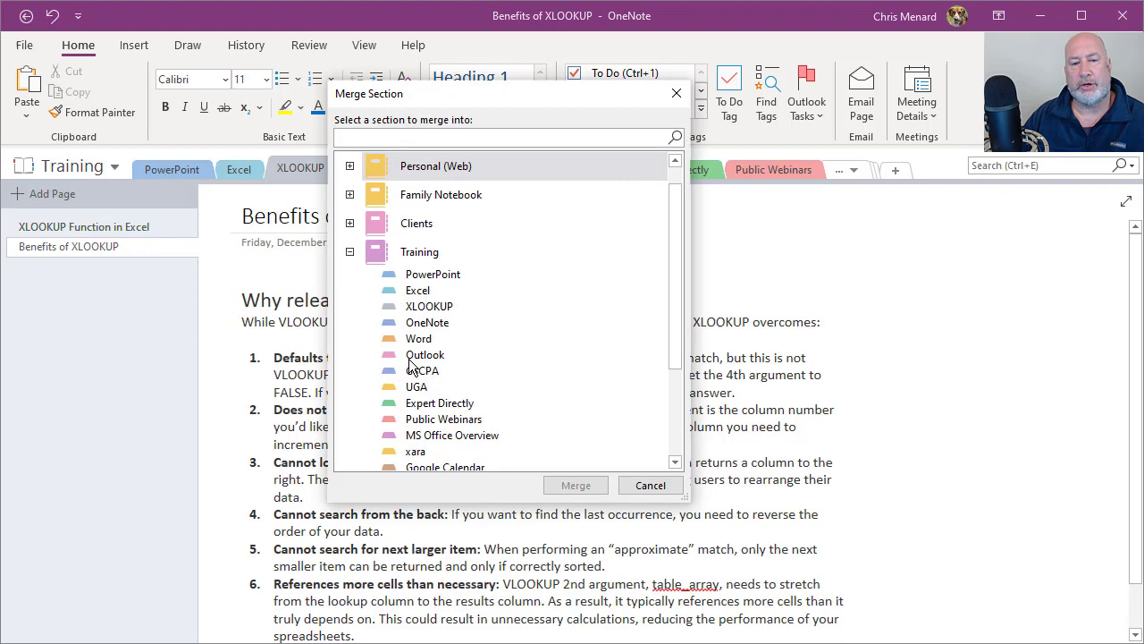
click(418, 291)
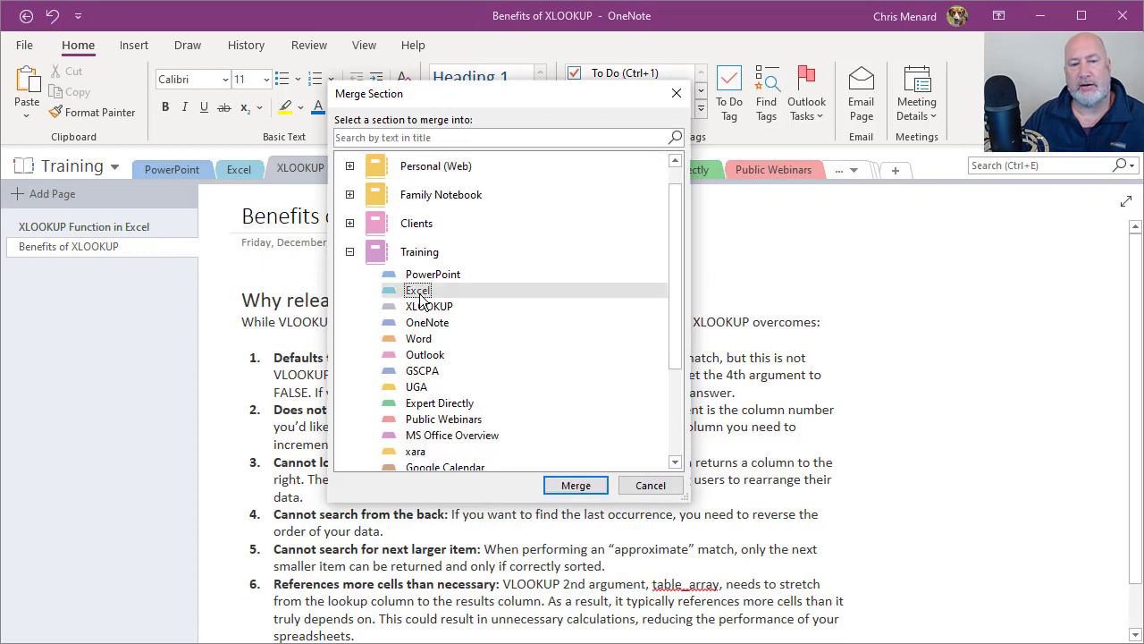
click(578, 485)
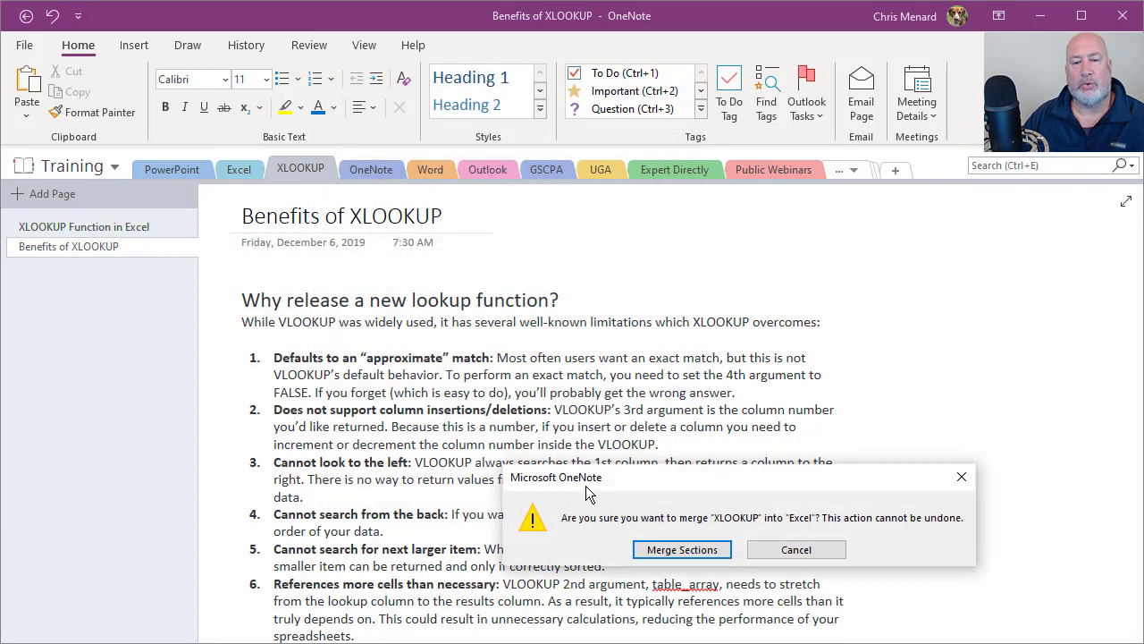
drag(679, 475, 578, 241)
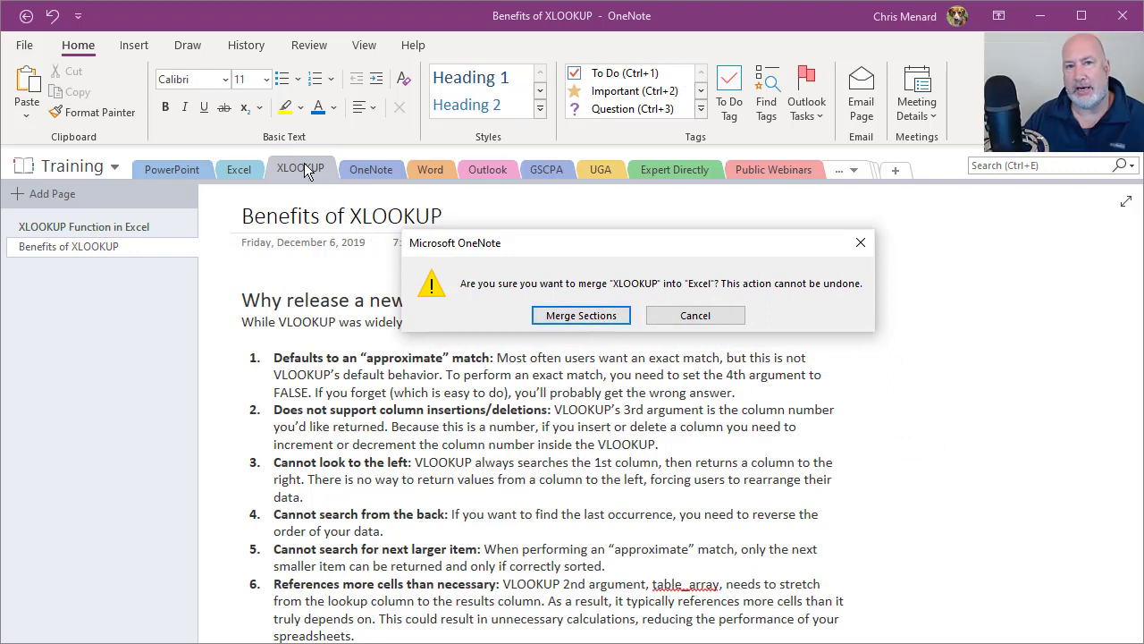
click(581, 316)
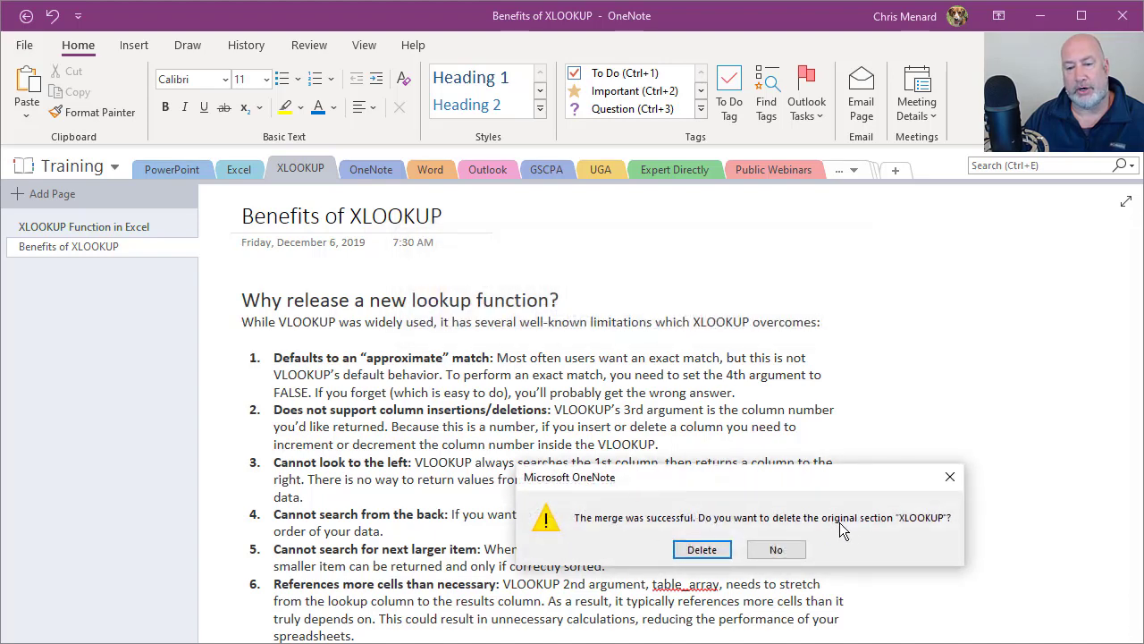
click(702, 547)
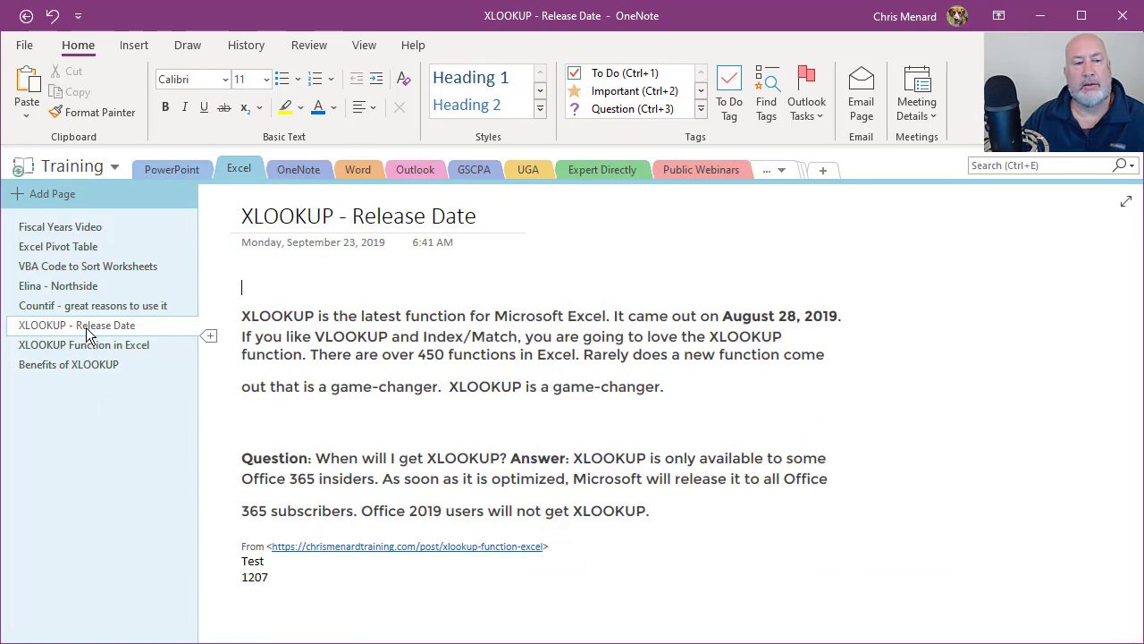
click(111, 345)
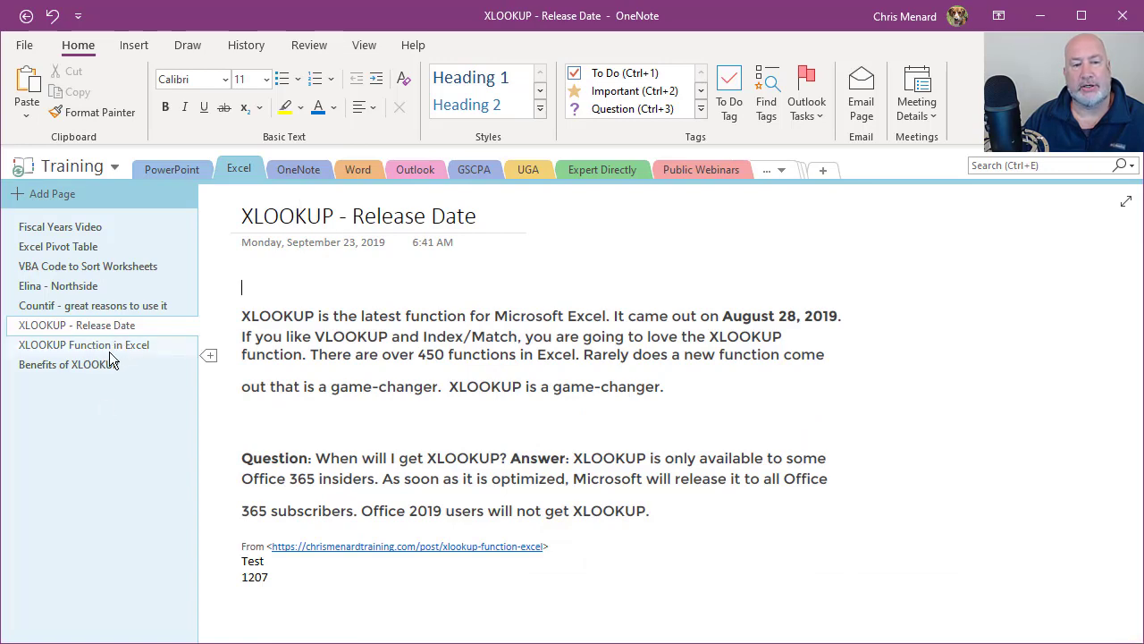
click(98, 364)
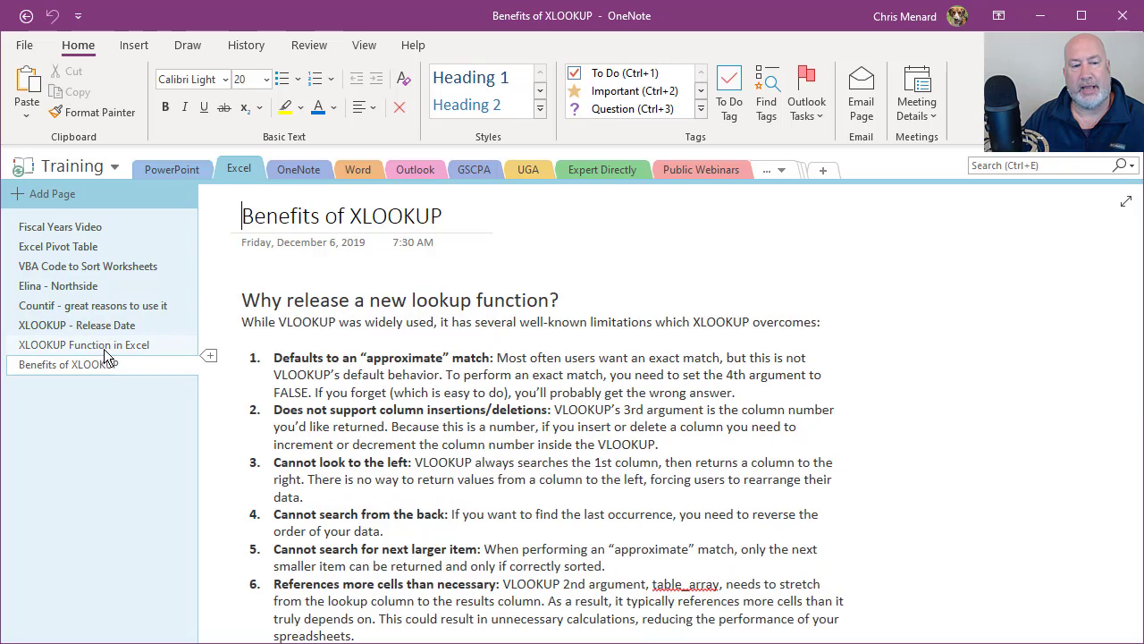
click(103, 346)
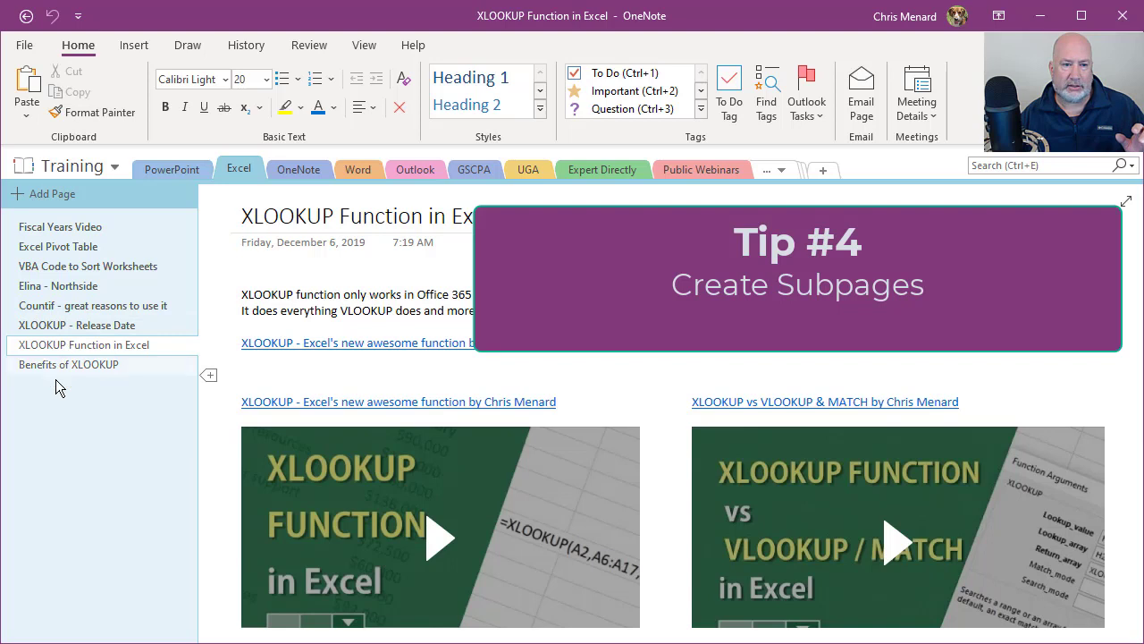
click(76, 326)
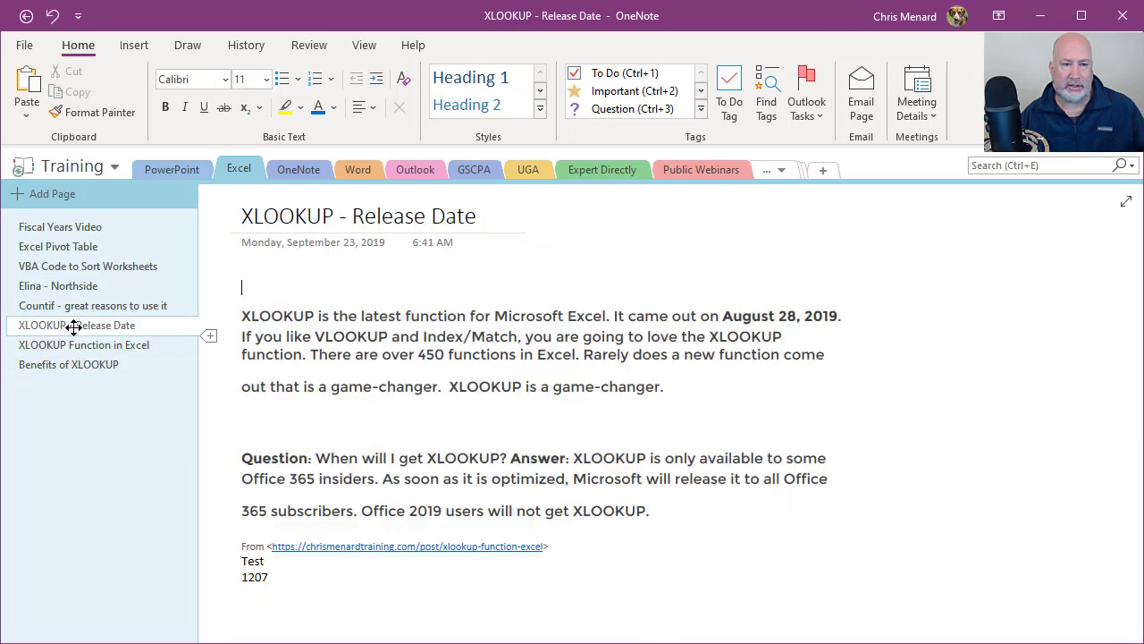
- Add a new page to the Excel section titled 'XLOOKUP'
click(52, 194)
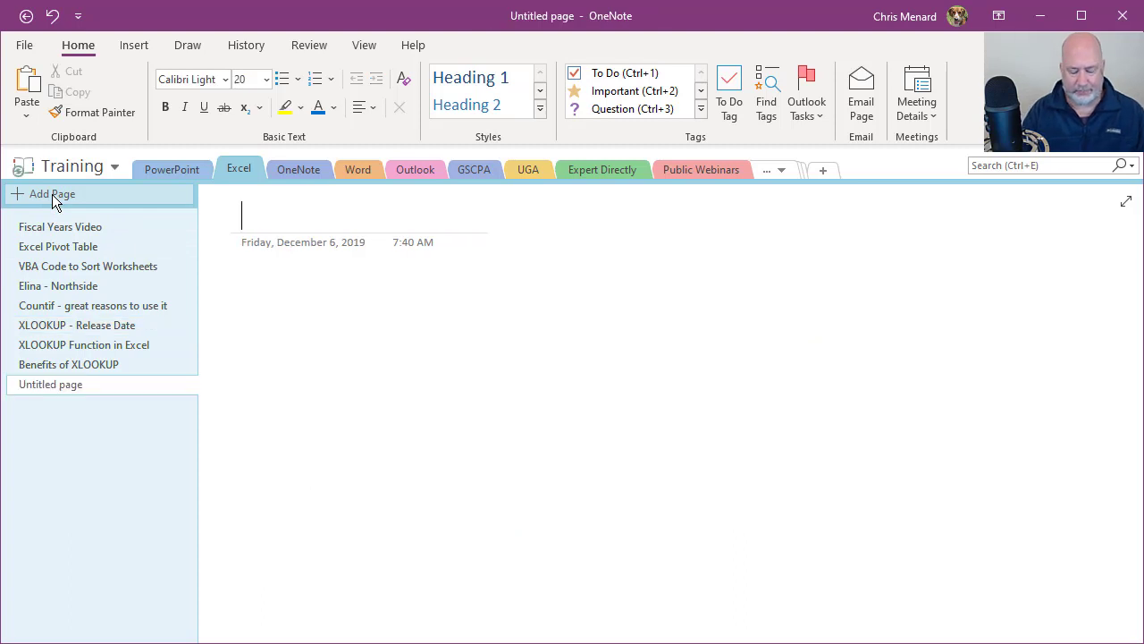
text(Xlook)
key(BackSpace)
key(BackSpace)
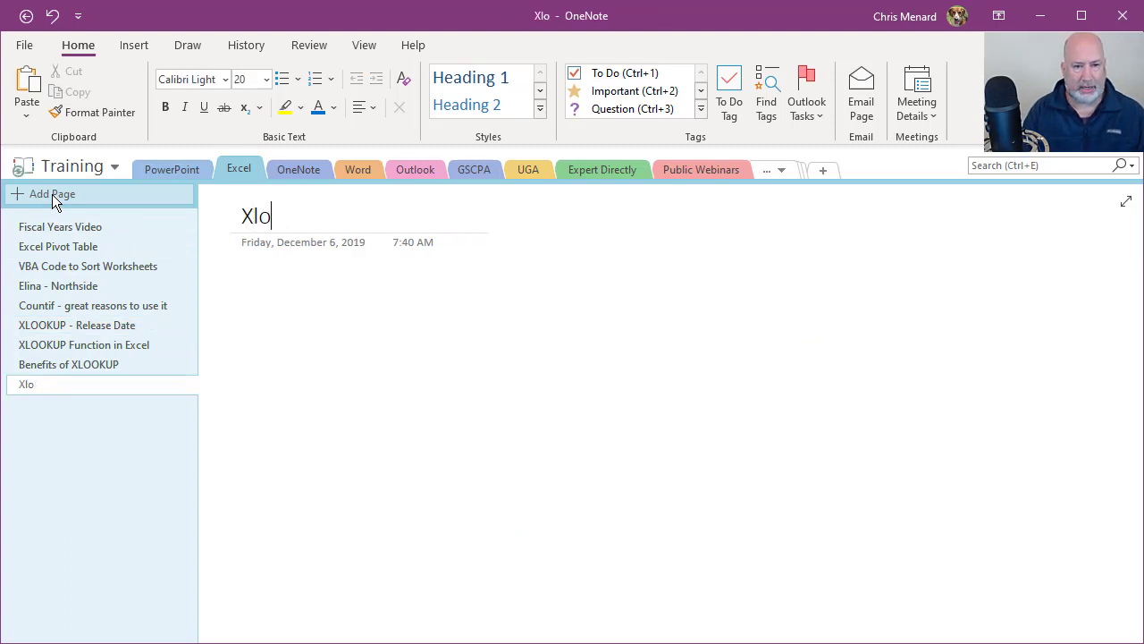
key(BackSpace)
key(BackSpace)
text(LOO)
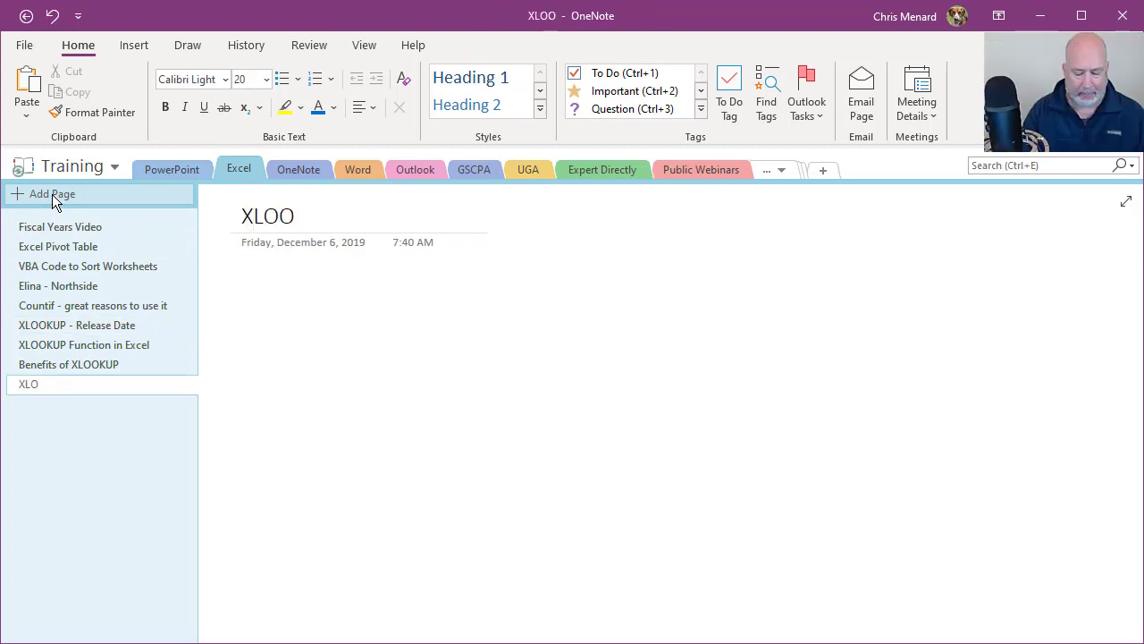
text(KUP)
key(Return)
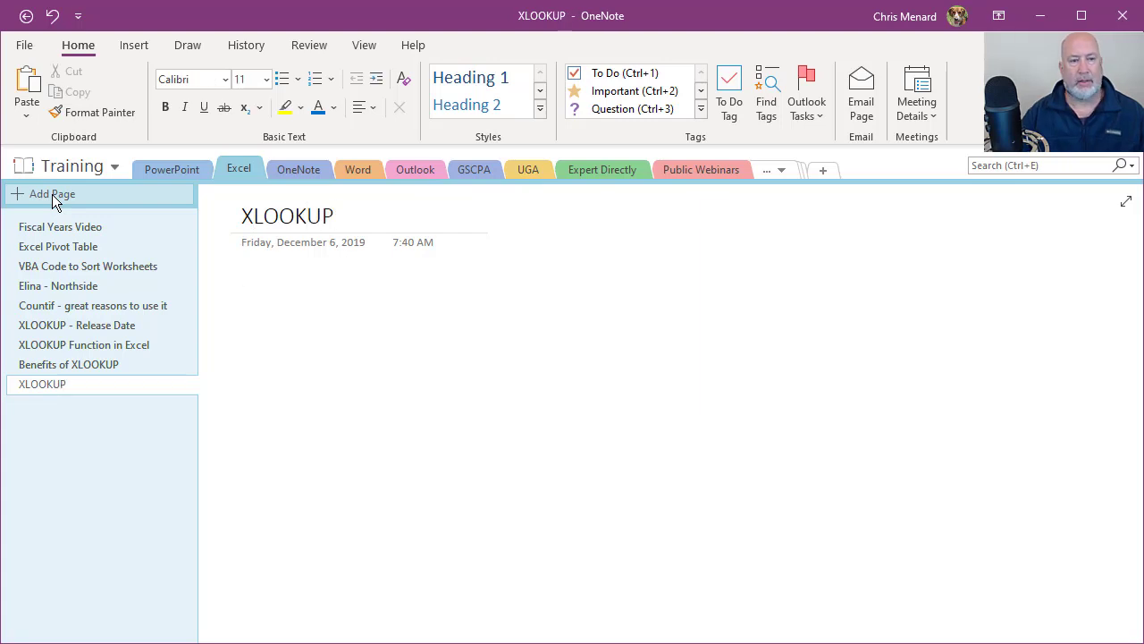
- Move XLOOKUP above XLOOKUP - Release Date and make Release Date, XLOOKUP Function in Excel, Benefits of XLOOKUP its subpages
drag(18, 385, 21, 324)
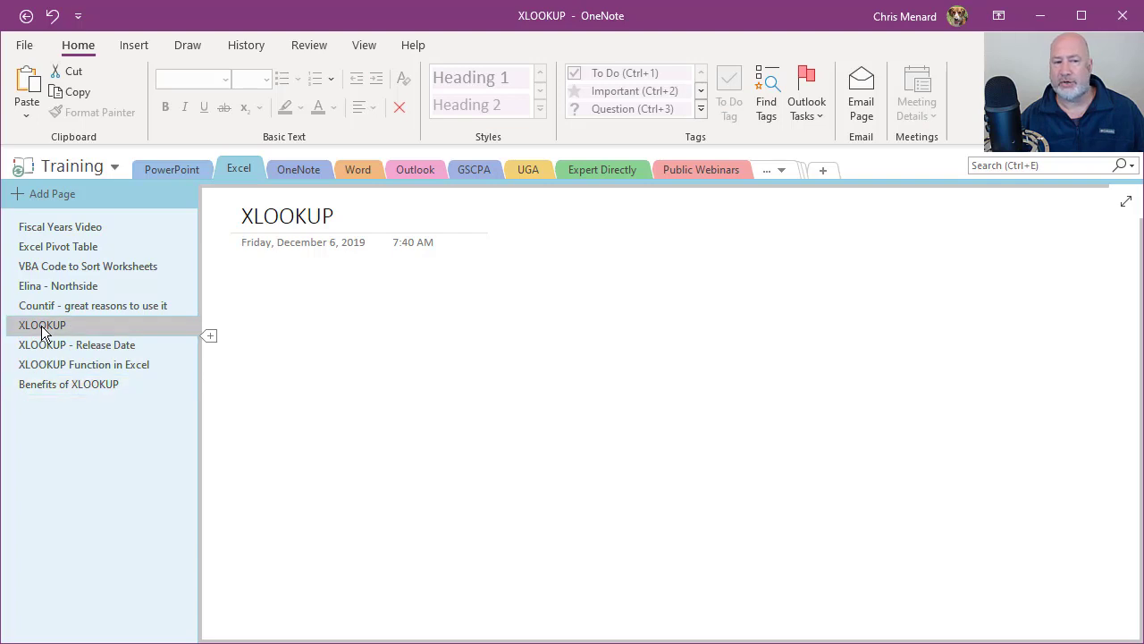
click(43, 344)
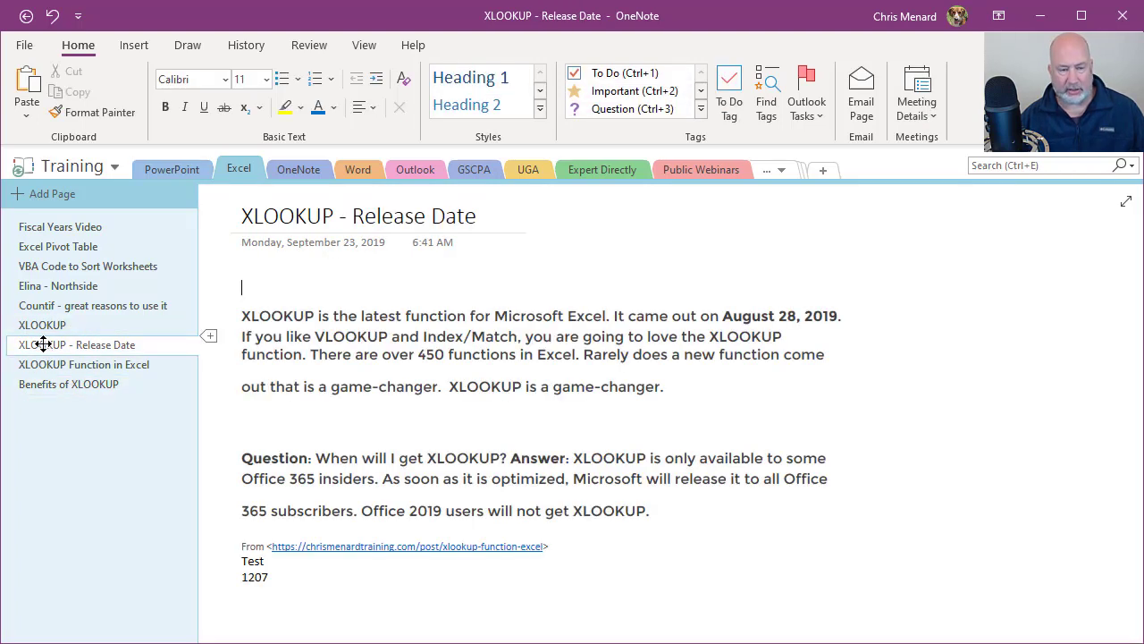
shift+click(50, 363)
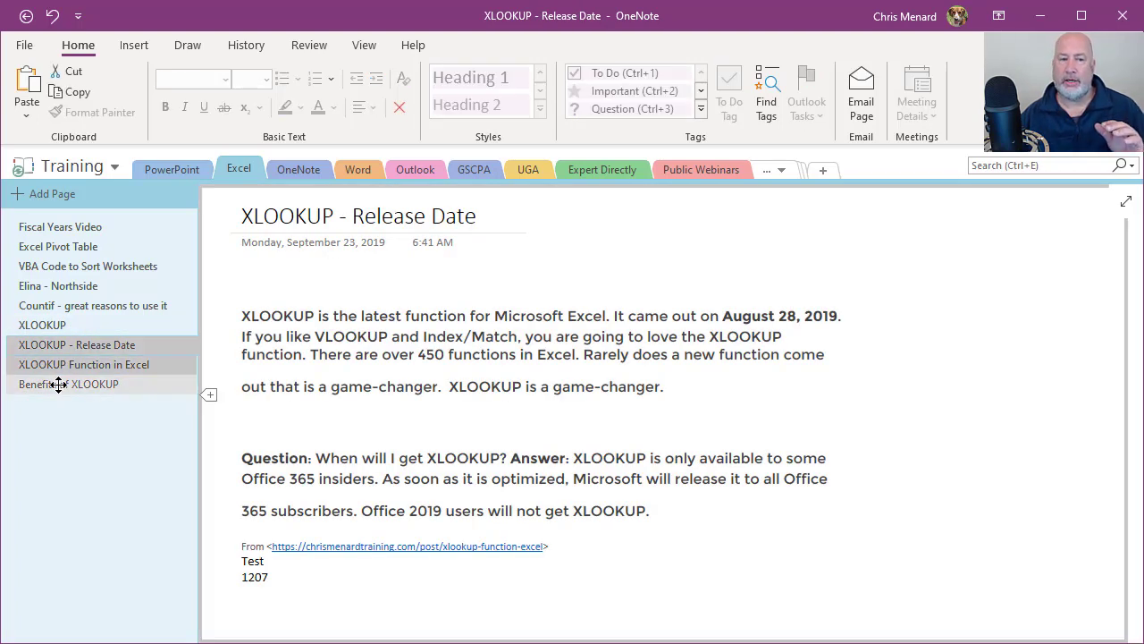
shift+click(58, 385)
right_click(75, 350)
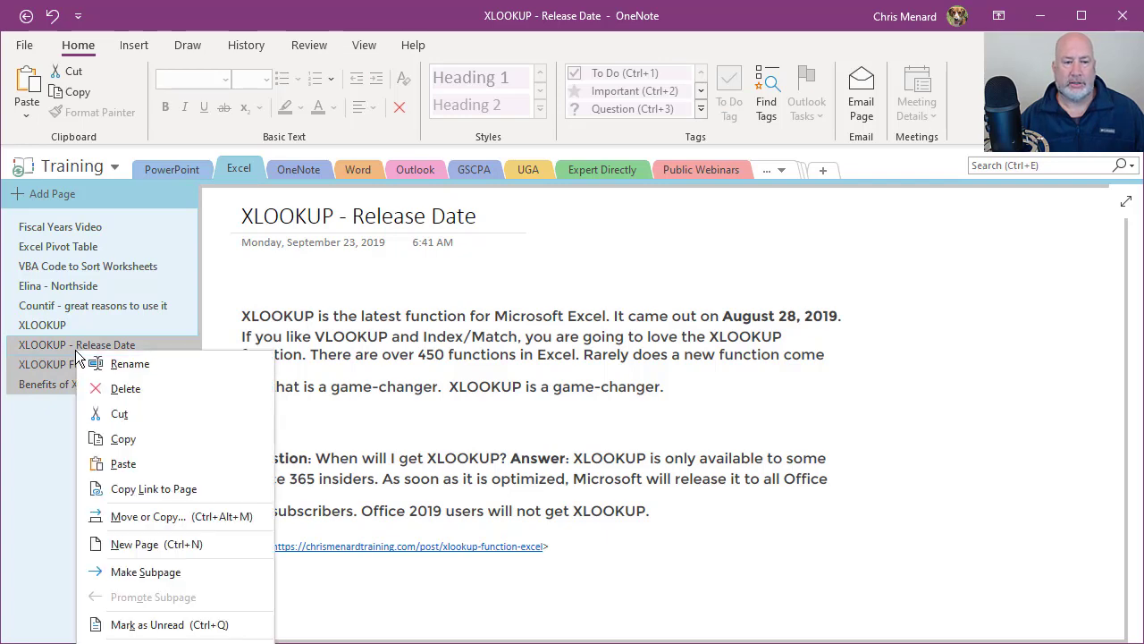
click(169, 576)
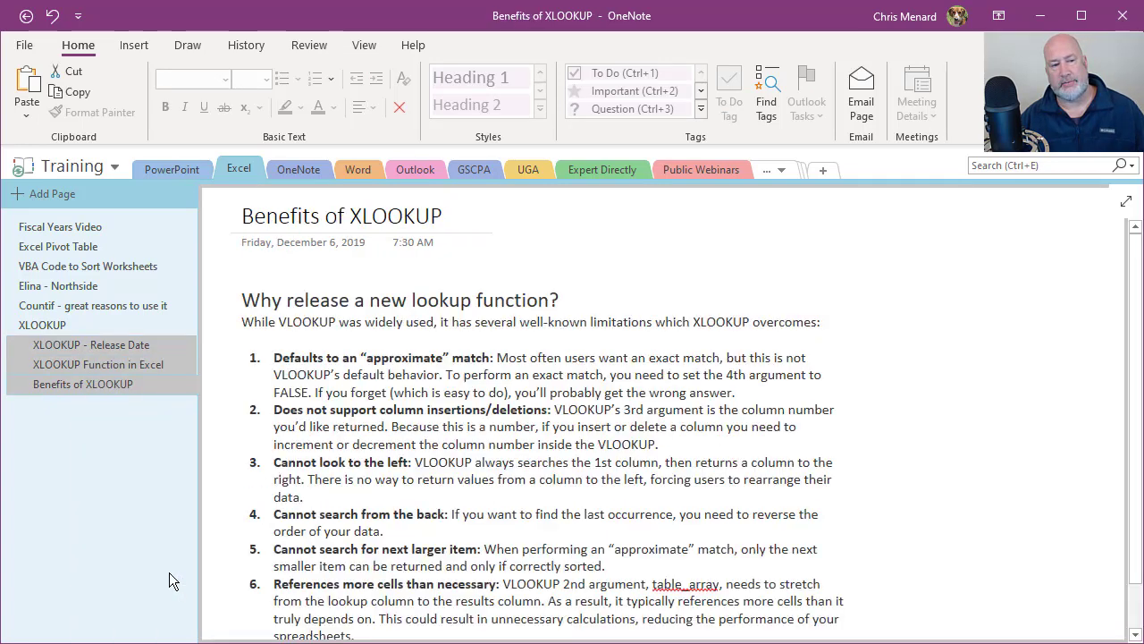
click(62, 323)
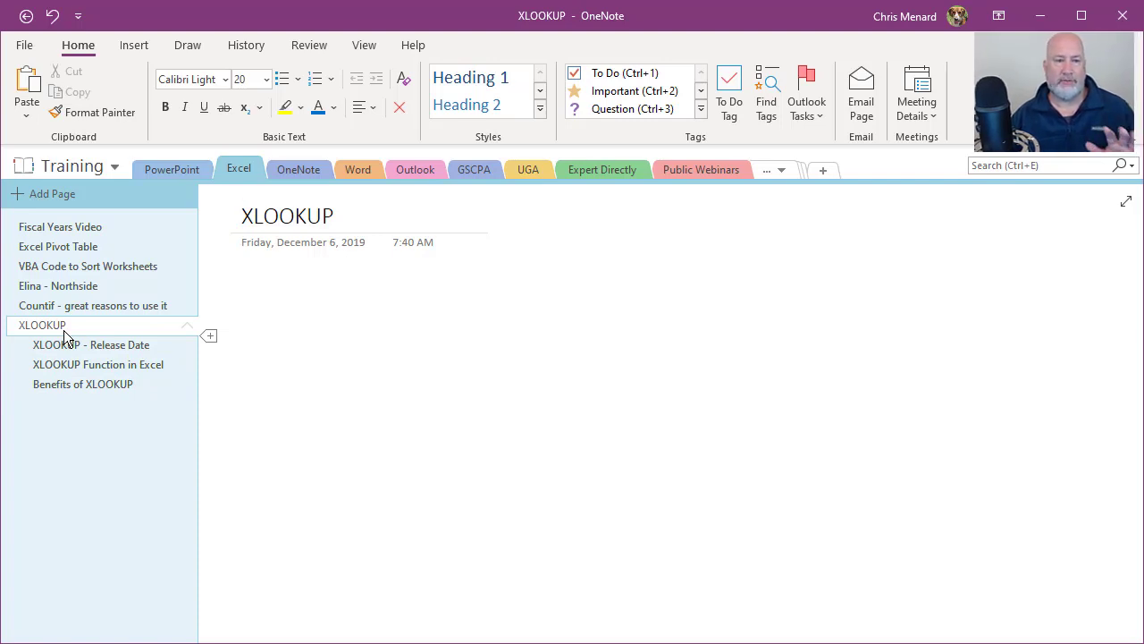
- Switch to OneNote for Windows 10 and put the cursor on a blank line below /wiki on Microsoft Teams - Slashes
key(alt+Tab)
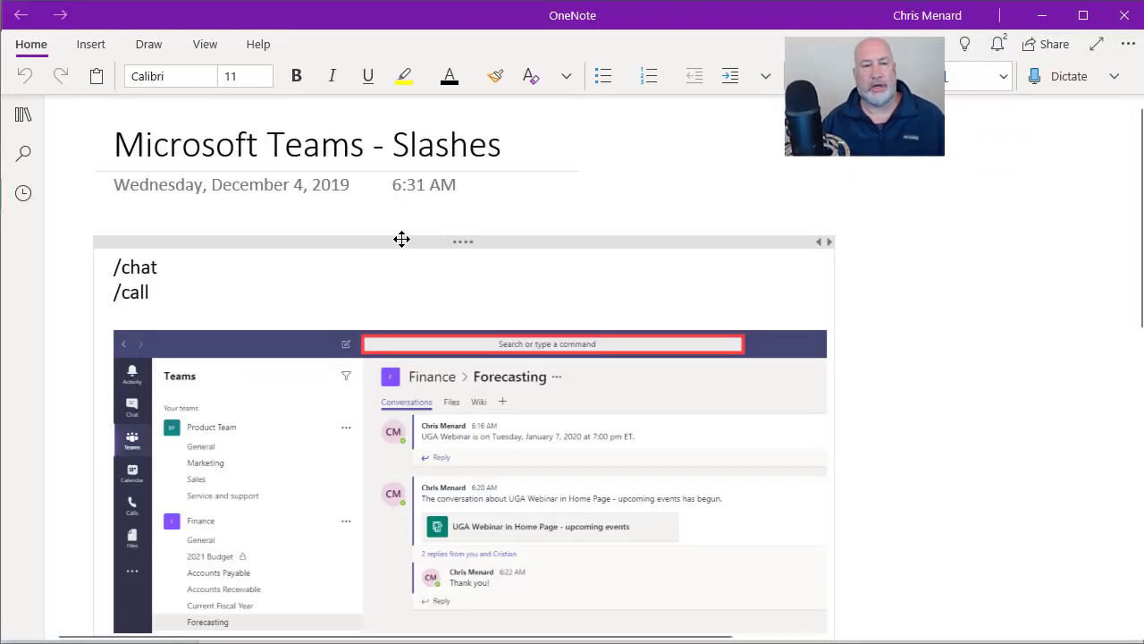
click(24, 115)
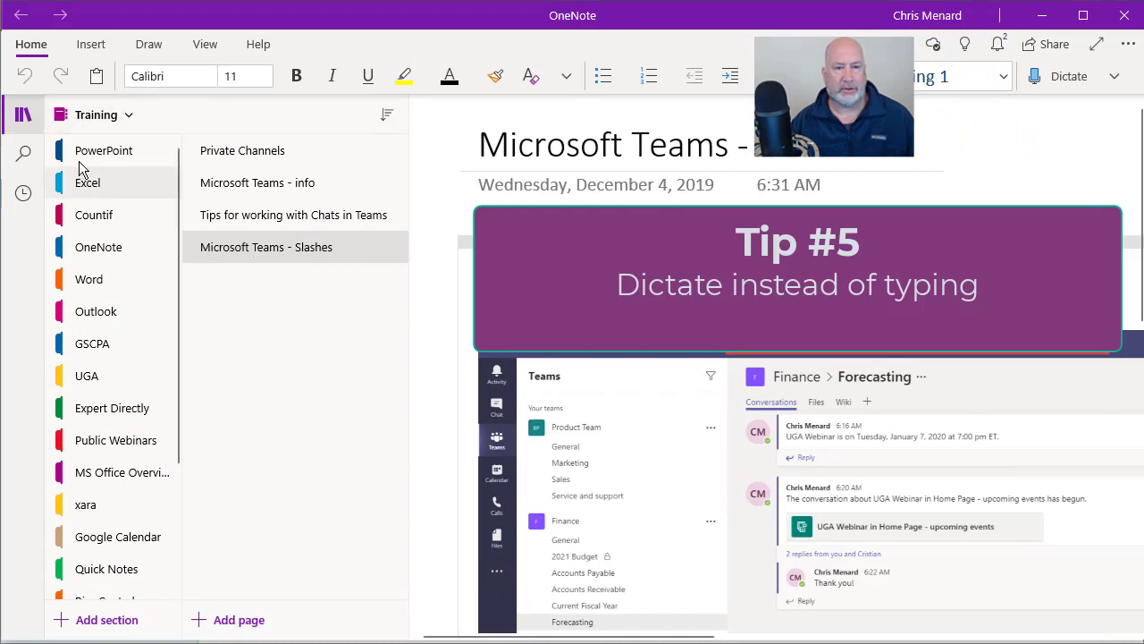
click(24, 121)
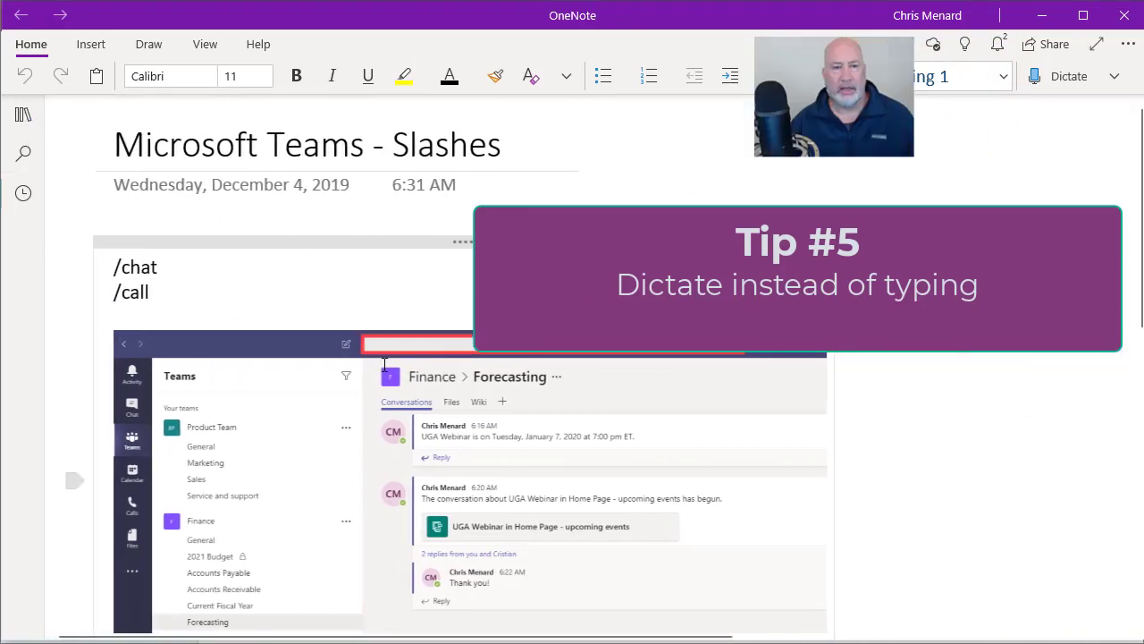
scroll(363, 380, down, 3)
scroll(363, 380, down, 5)
scroll(283, 355, up, 6)
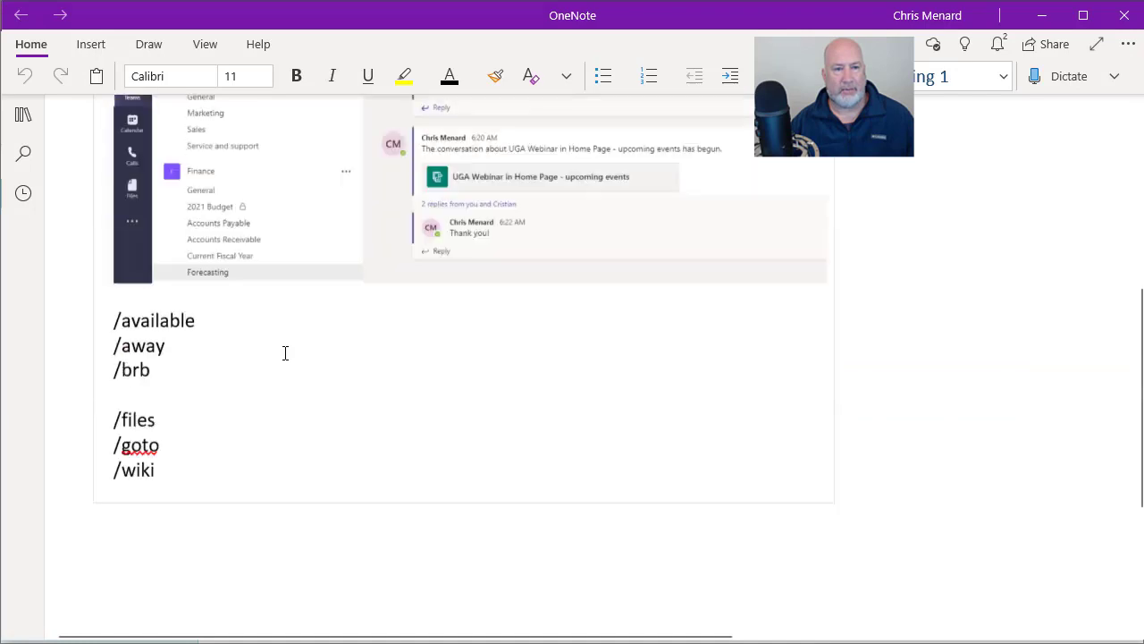
click(230, 507)
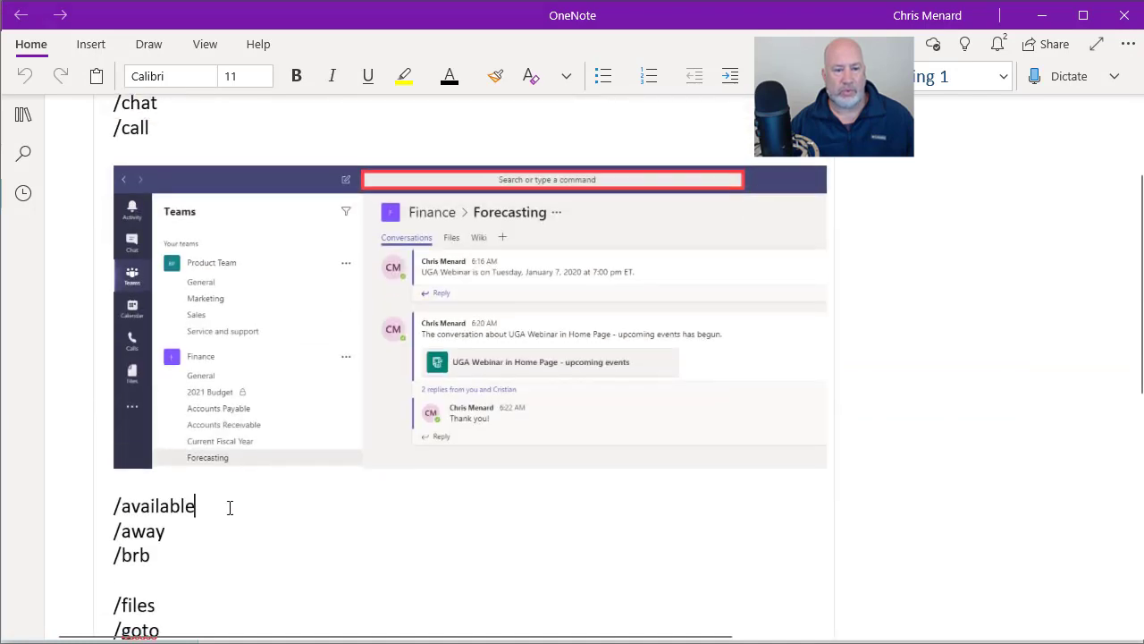
click(207, 618)
click(206, 619)
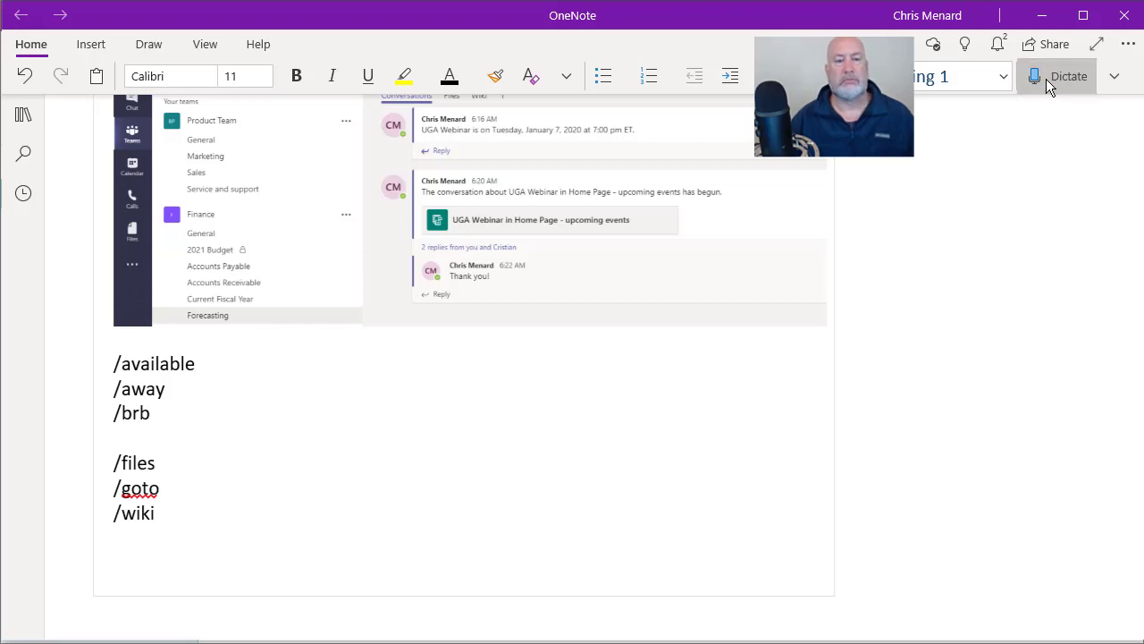
- Dictate sentences below /wiki, ending with 'OK it's working', then stop dictation
click(1059, 76)
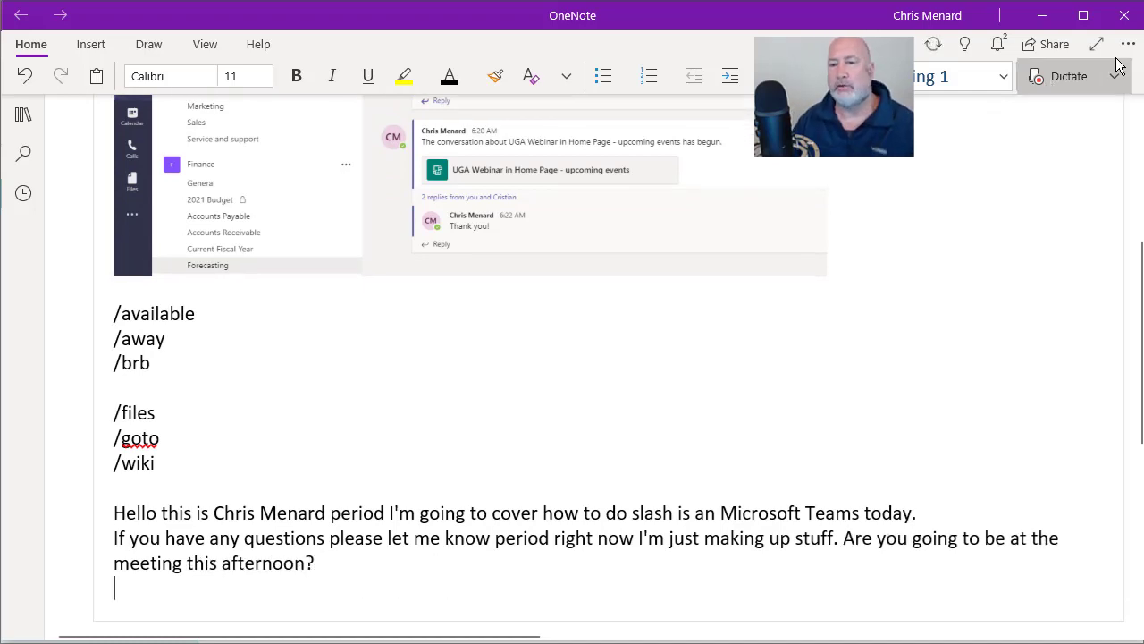
click(1061, 80)
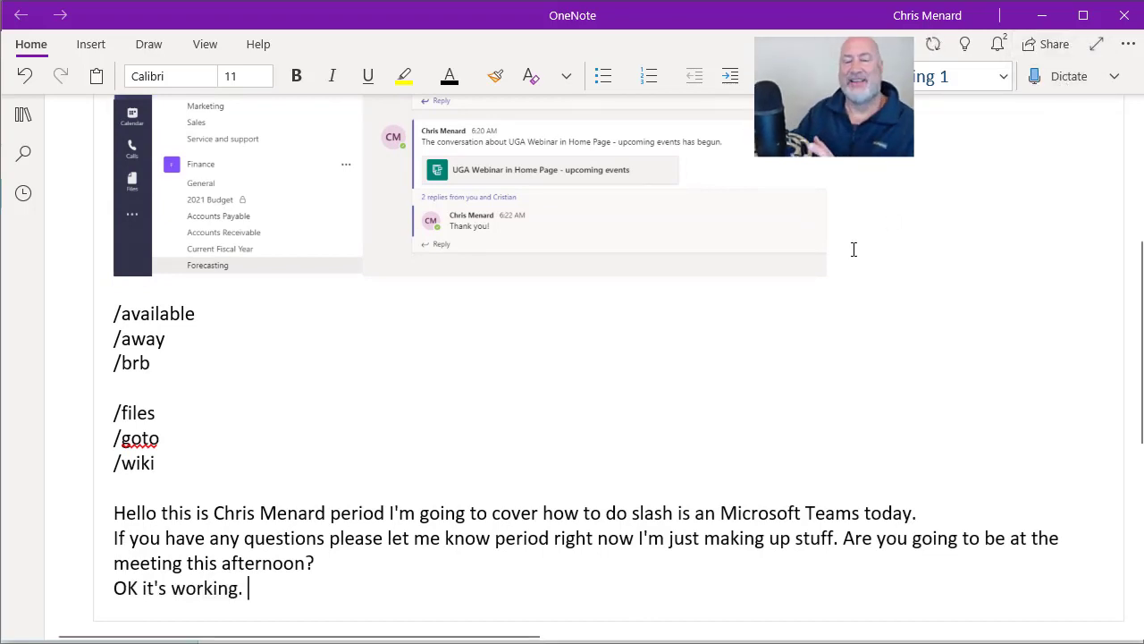